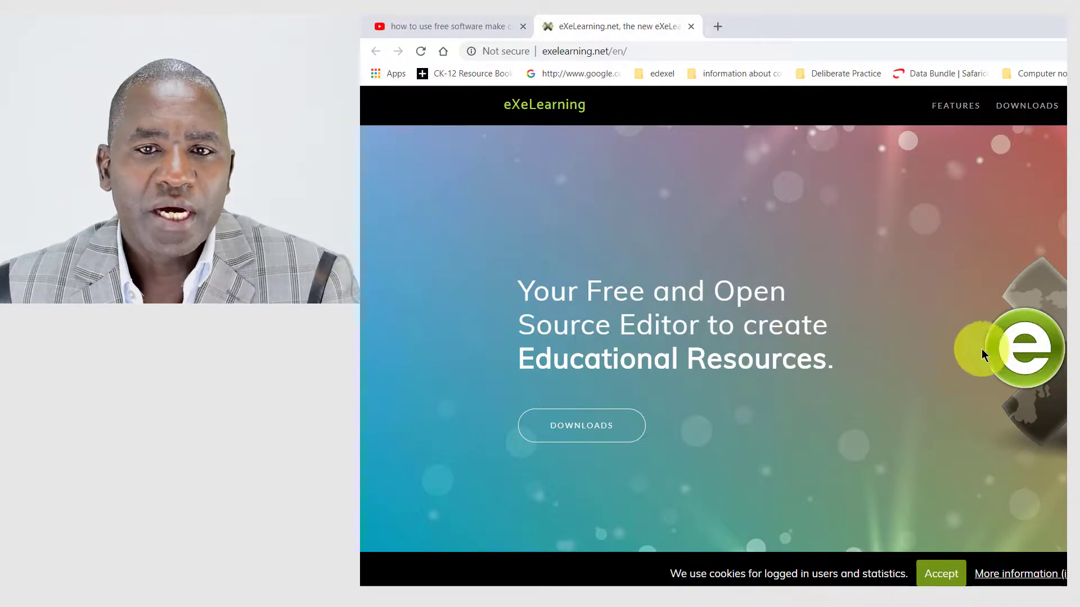
Open the downloads section of the eXeLearning site and download the Microsoft Windows install version of eXeLearning 2.3
scroll(933, 355, down, 3)
scroll(933, 360, up, 3)
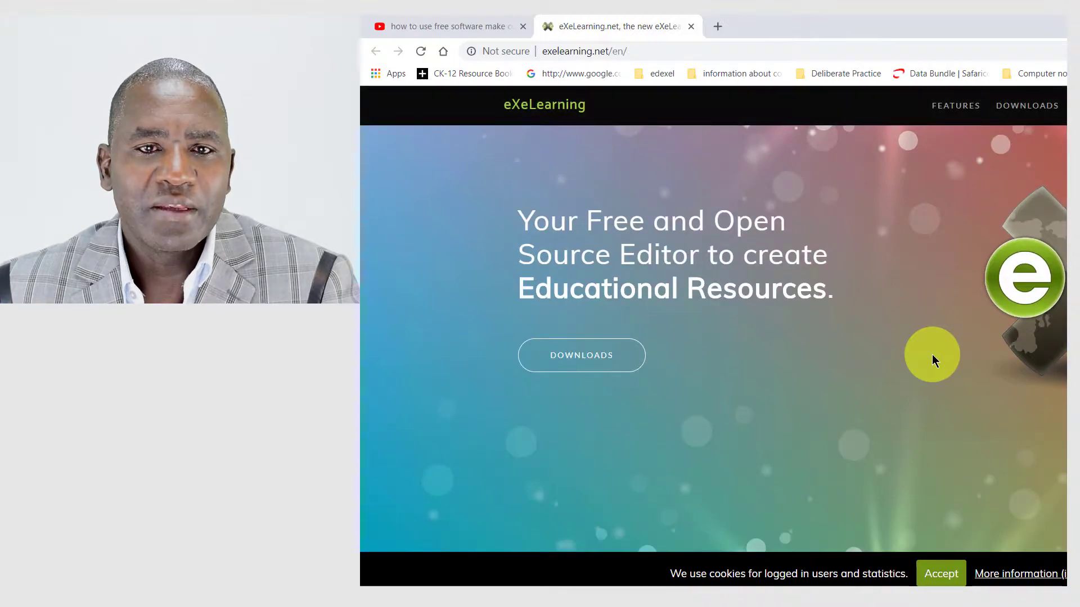
click(581, 362)
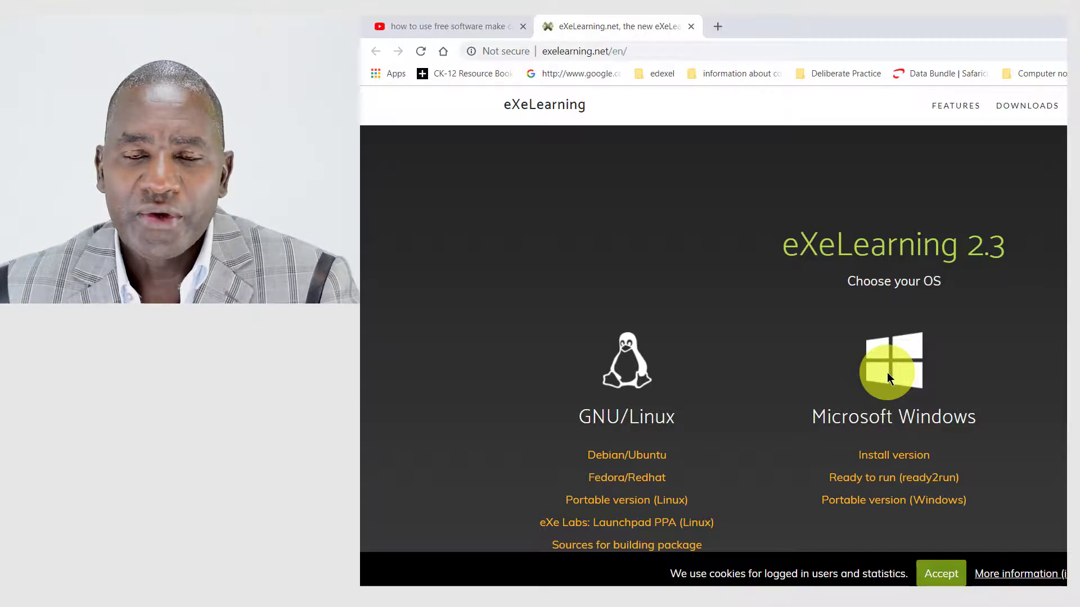
click(893, 457)
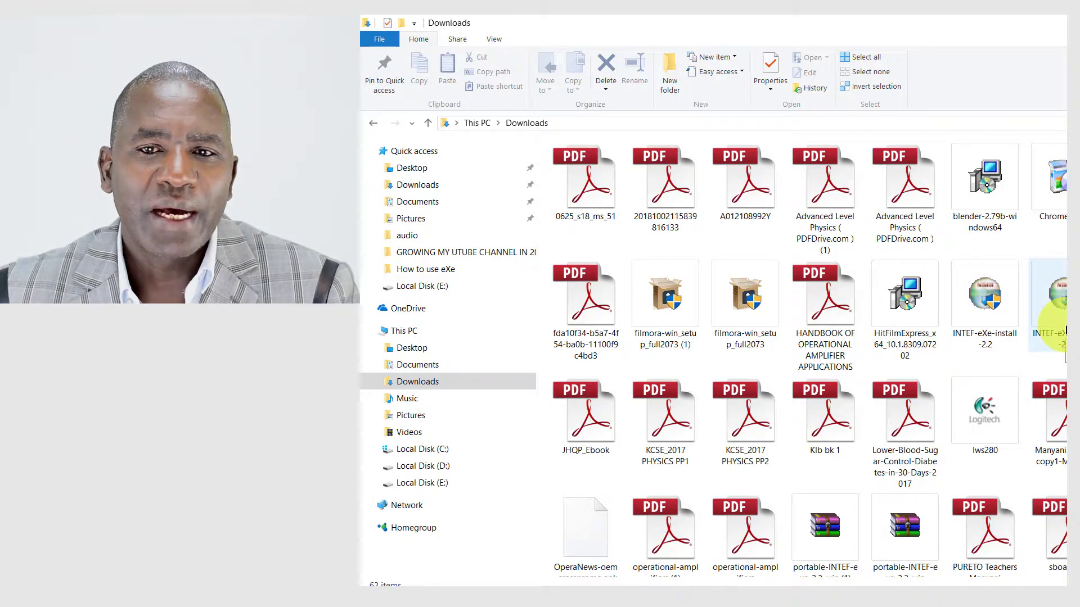
Run the downloaded eXe 2.3 installer, accept the license agreement and install it in C:\Program Files (x86)\exe
click(1065, 331)
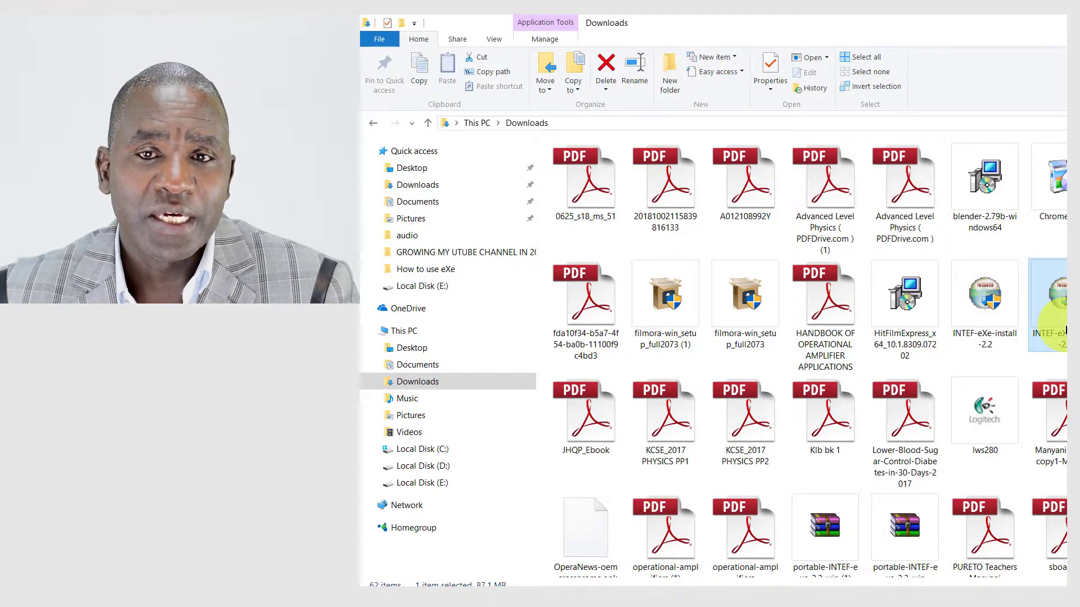
double_click(1064, 331)
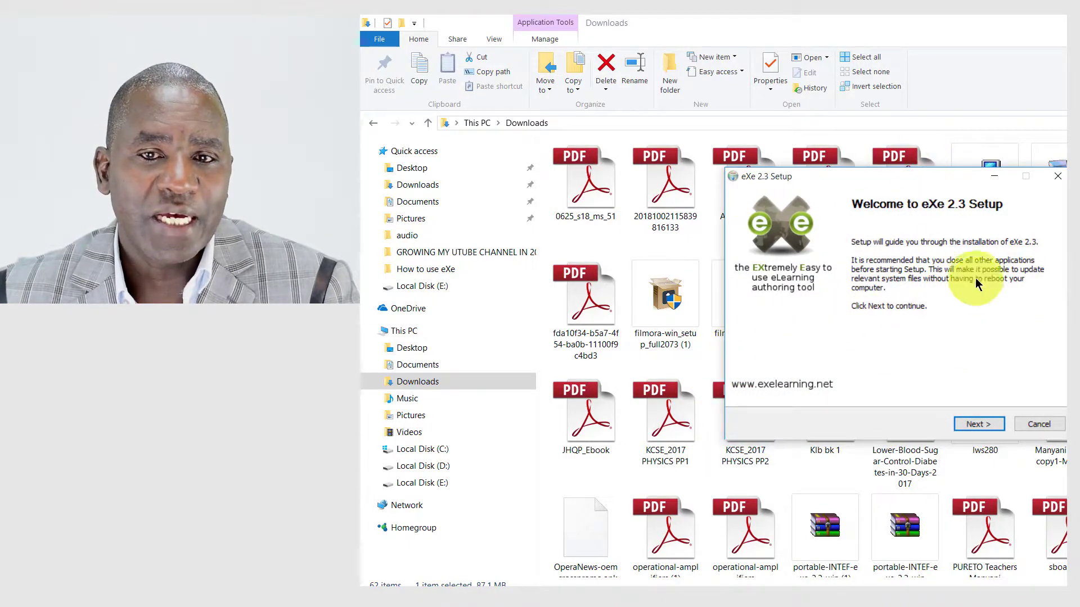
click(969, 430)
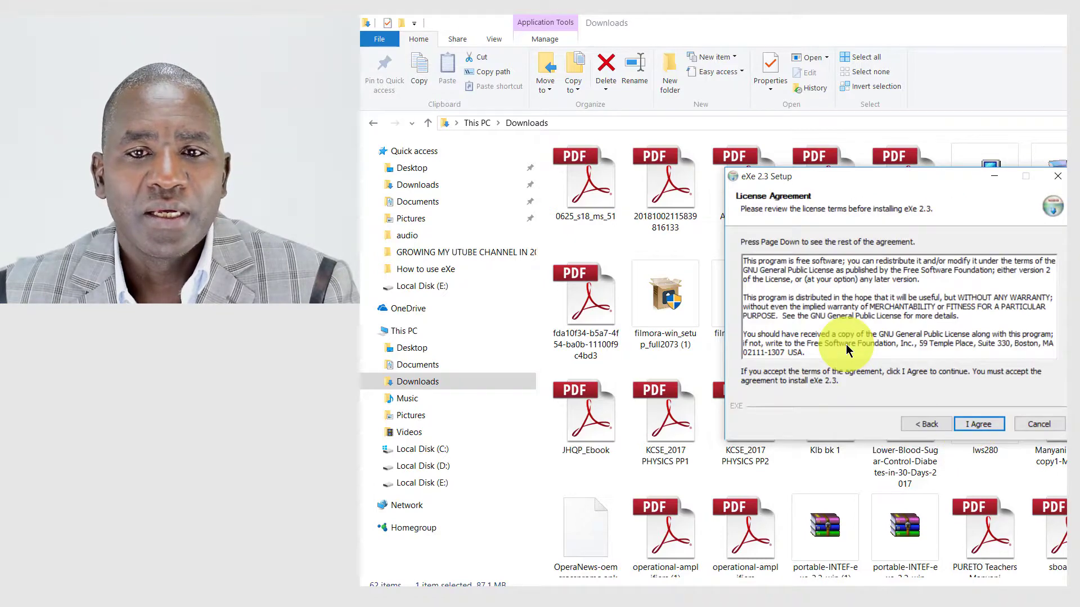
click(979, 426)
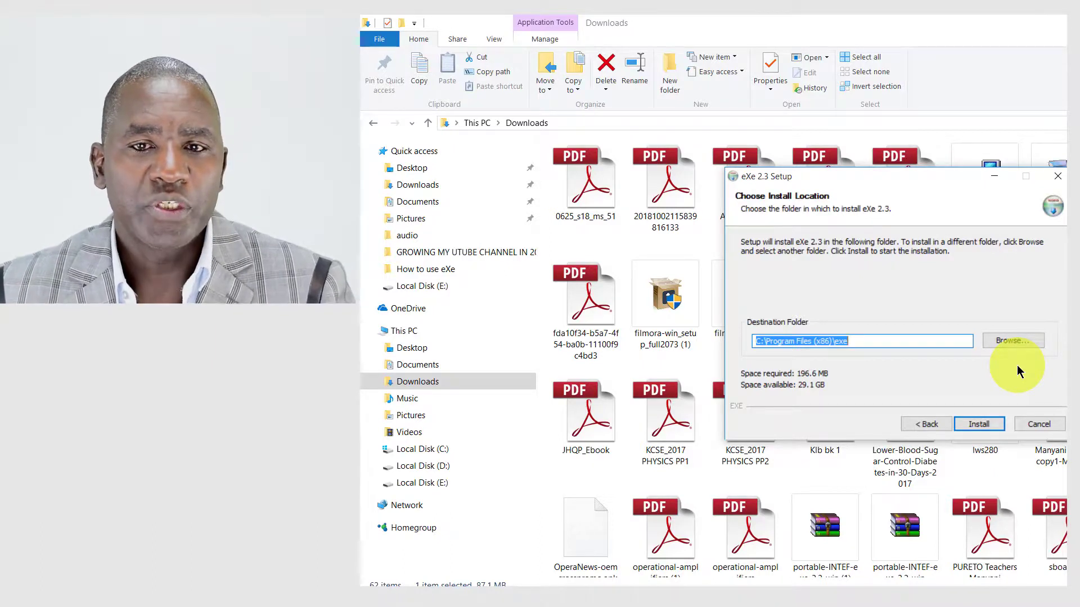
click(979, 425)
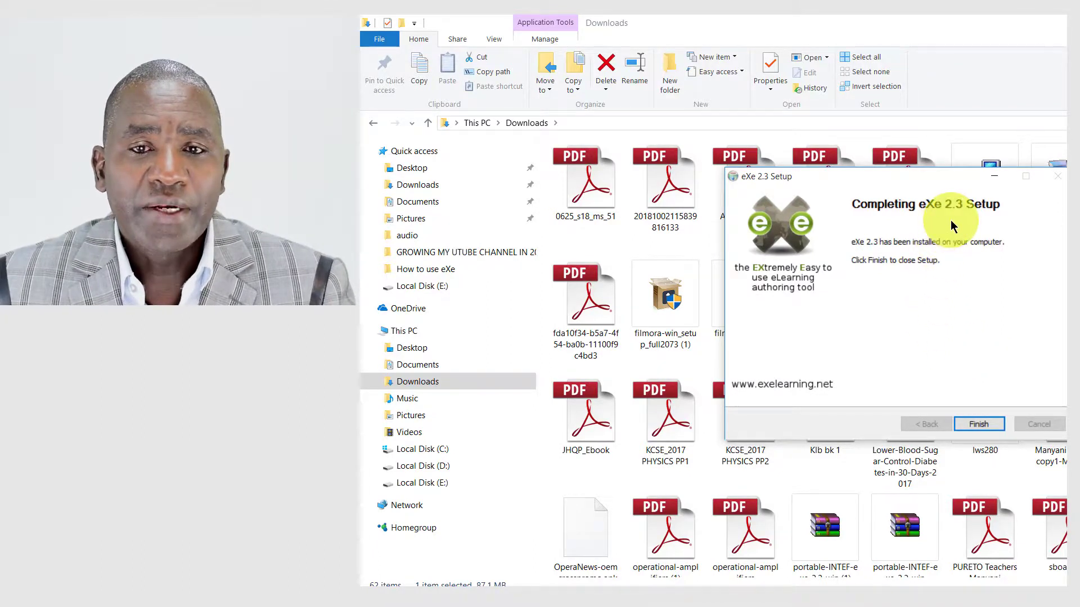
click(978, 424)
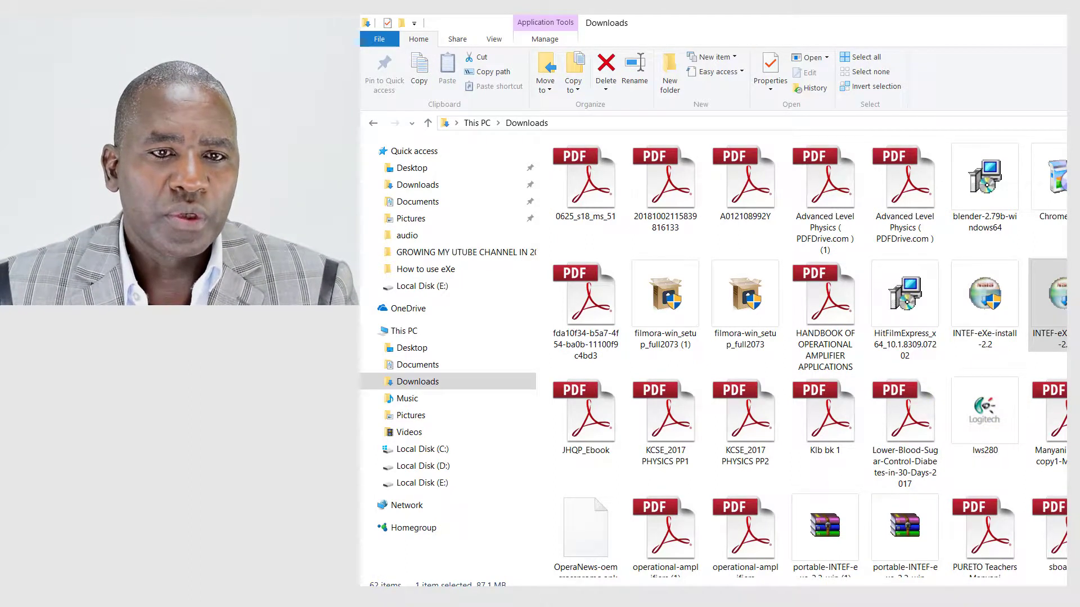
Launch the exe application from the exe folder among the installed Windows programs
click(376, 585)
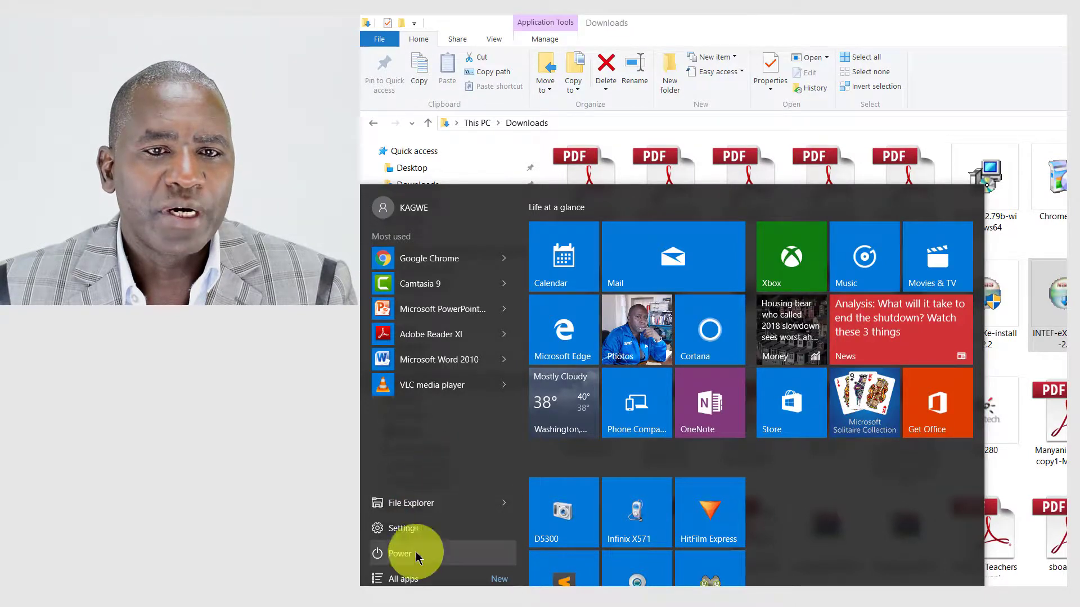
click(406, 579)
scroll(460, 478, down, 3)
scroll(462, 472, down, 2)
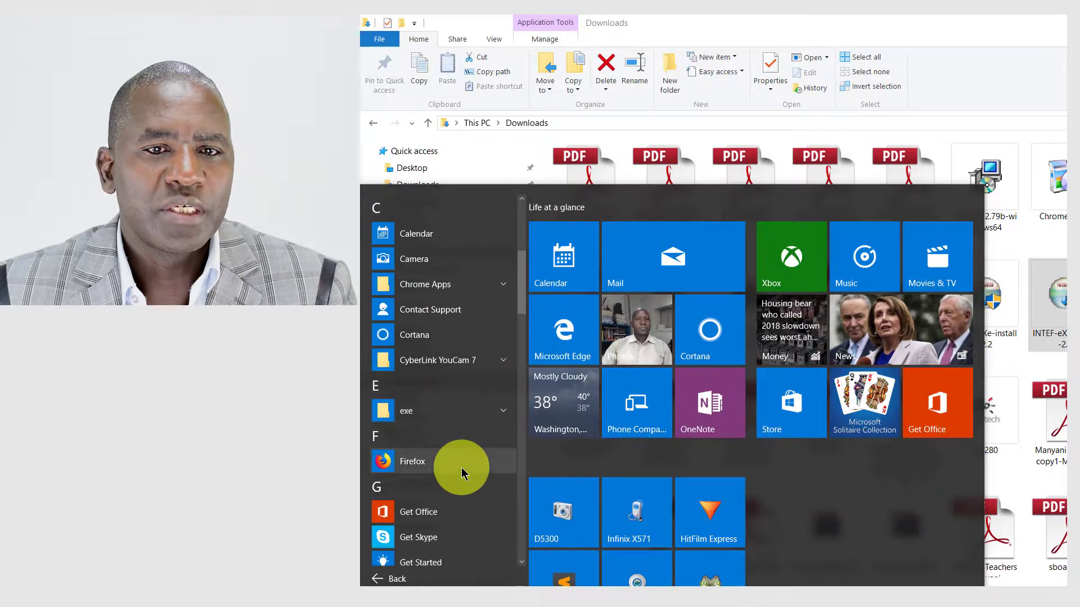
click(505, 417)
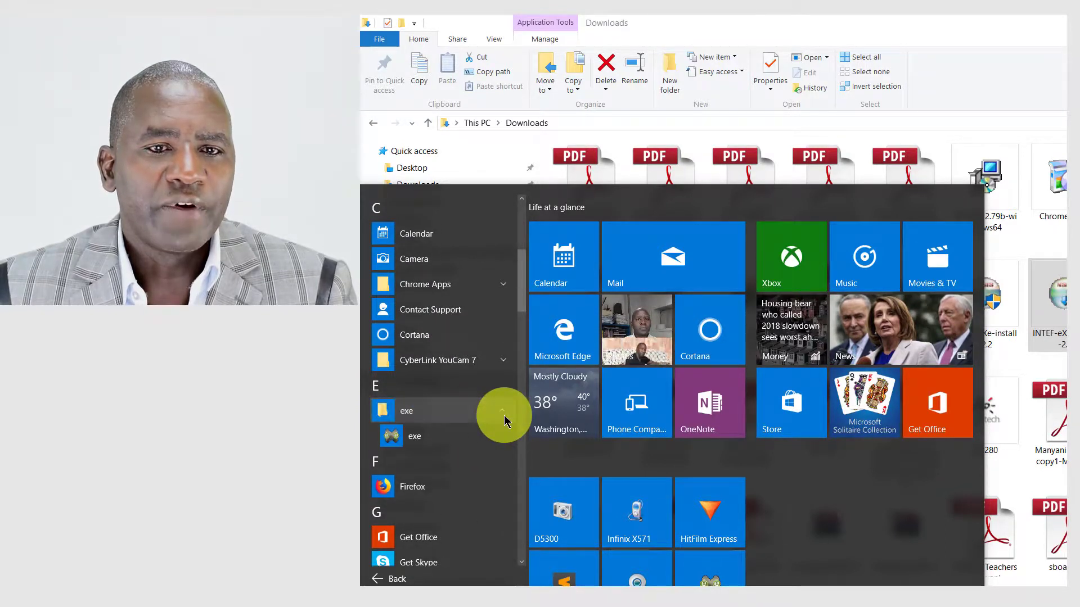
click(430, 445)
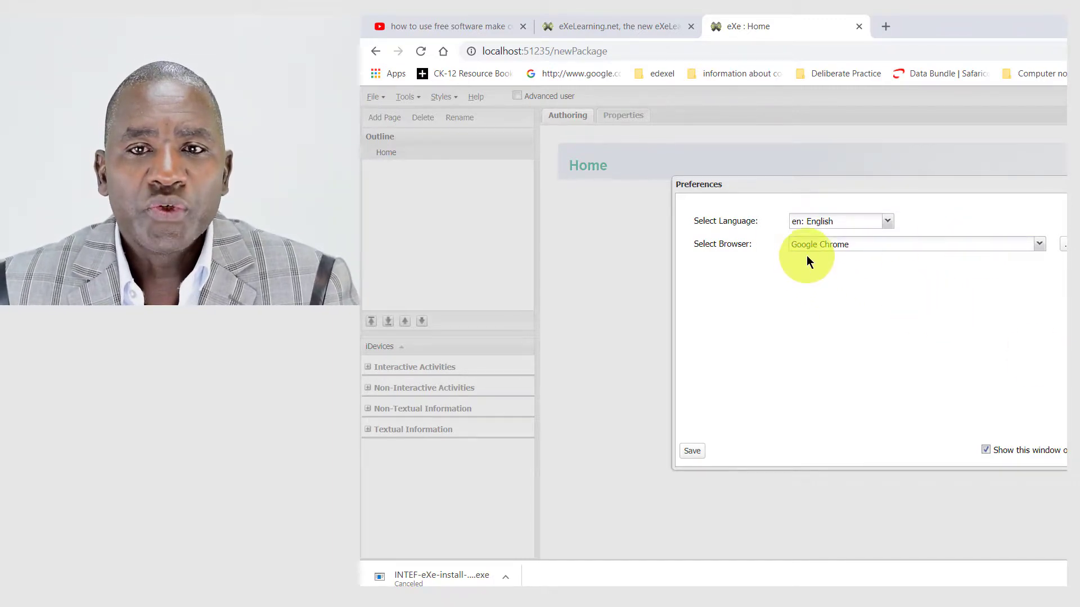
Choose Google Chrome as the browser in the eXe preferences and save them
click(1041, 245)
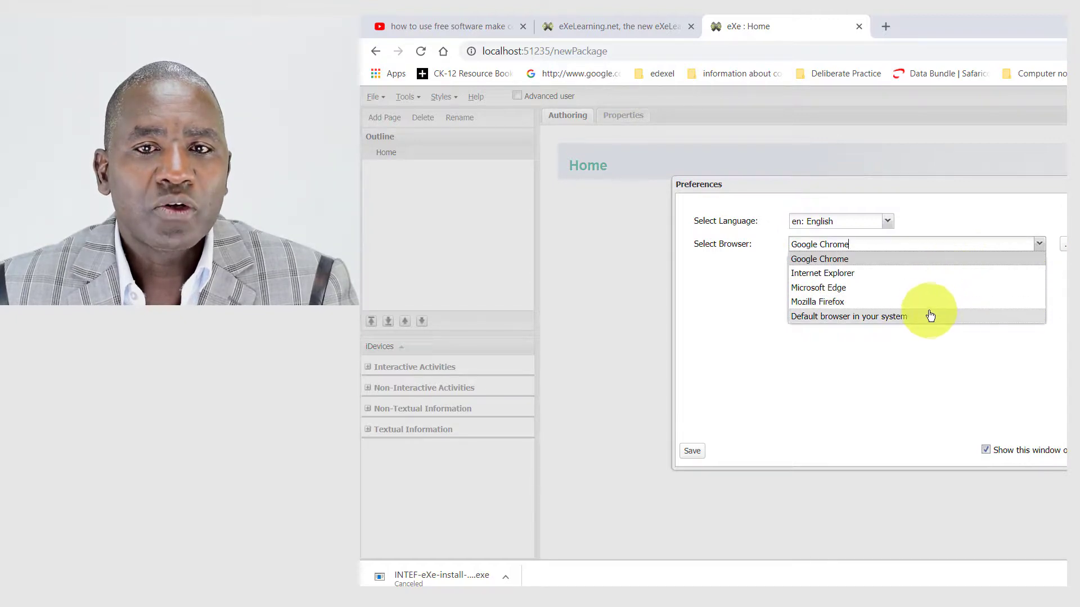
click(905, 260)
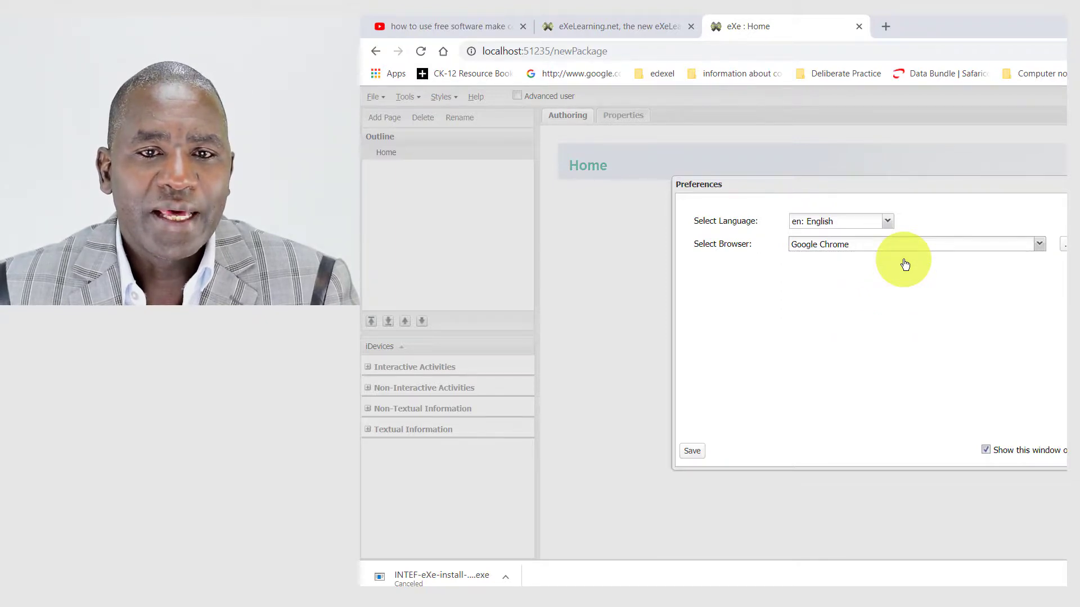
click(689, 451)
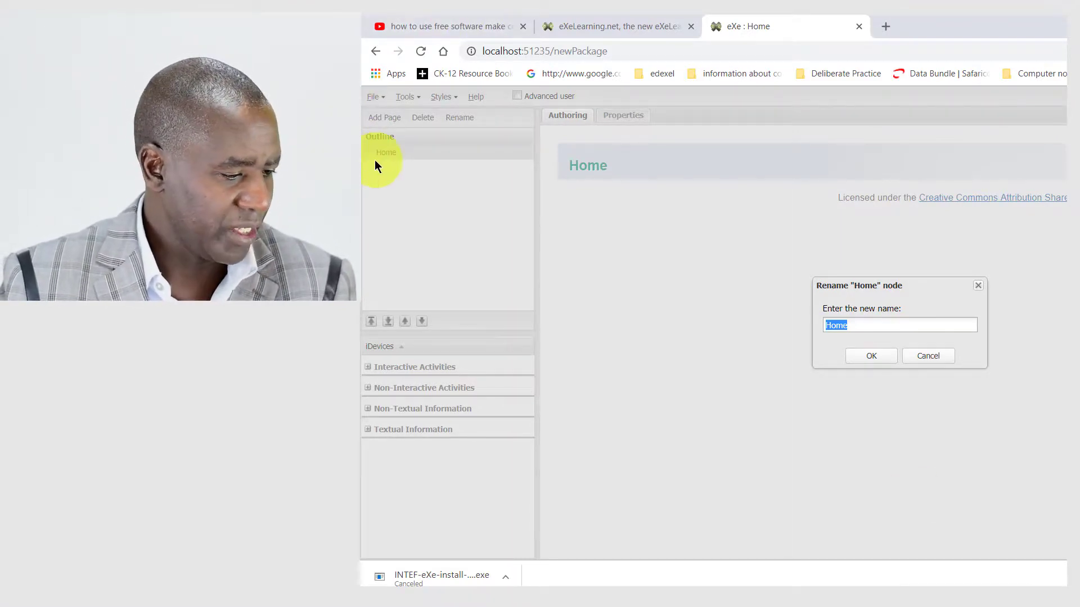
Dismiss the renaming of the Home page and enable the Advanced user option
click(928, 356)
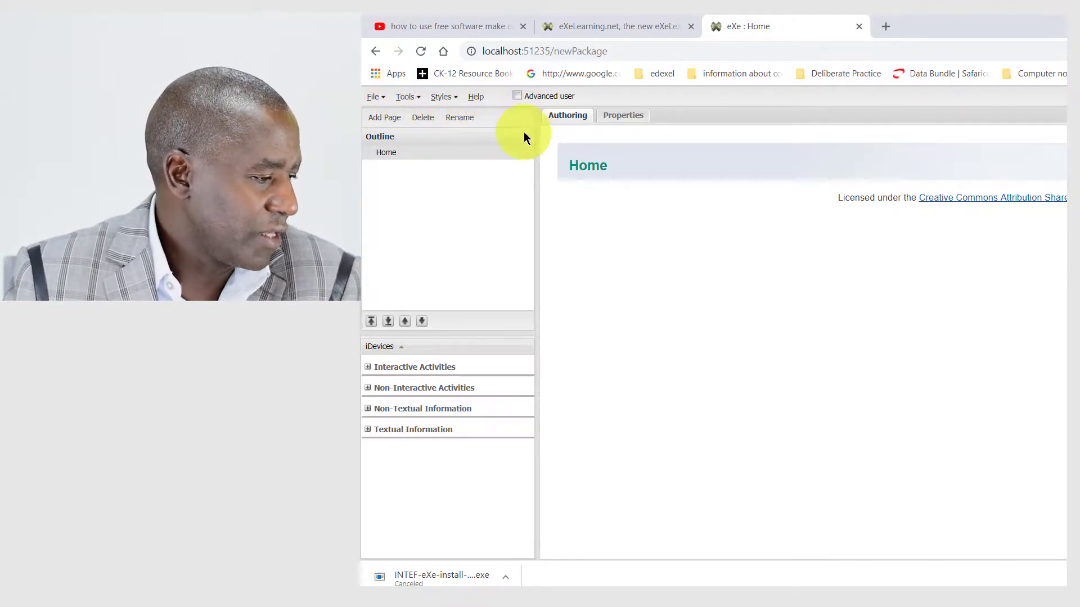
click(518, 97)
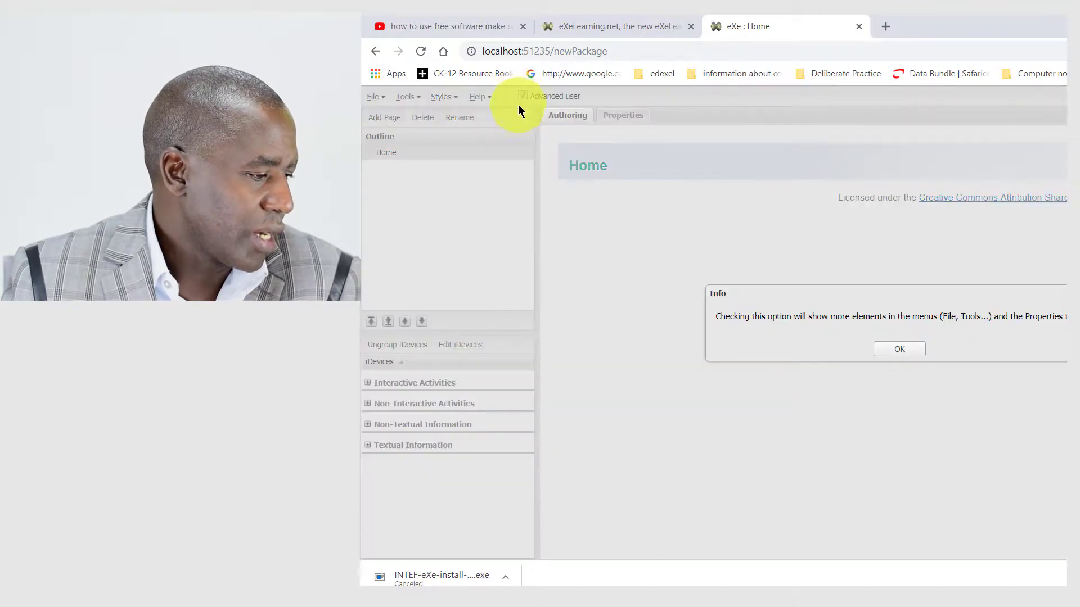
click(915, 354)
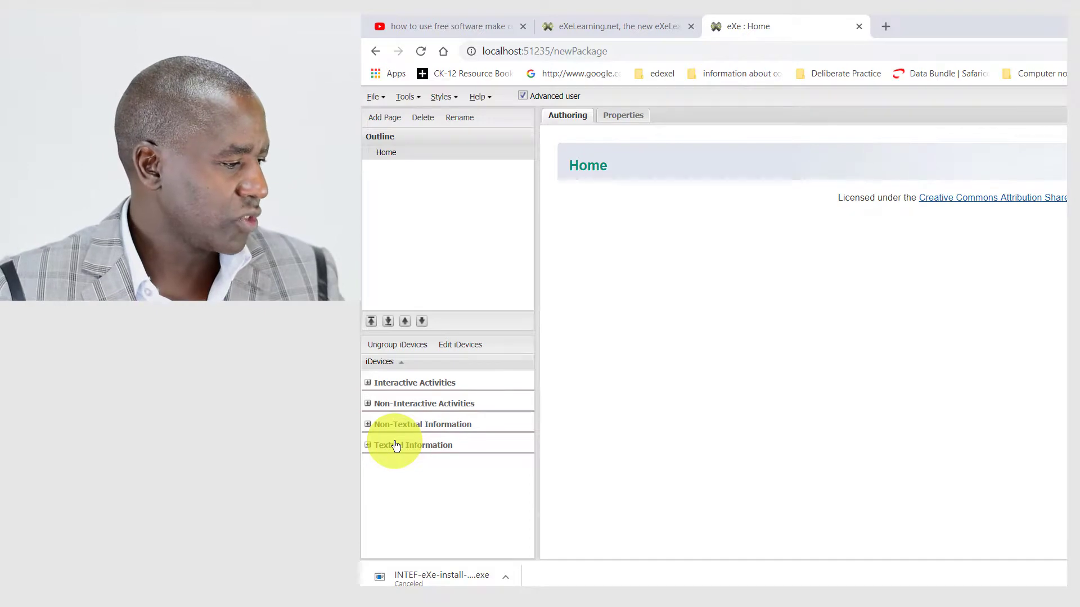
Rename the Home page in the outline as PHYSICS
double_click(385, 153)
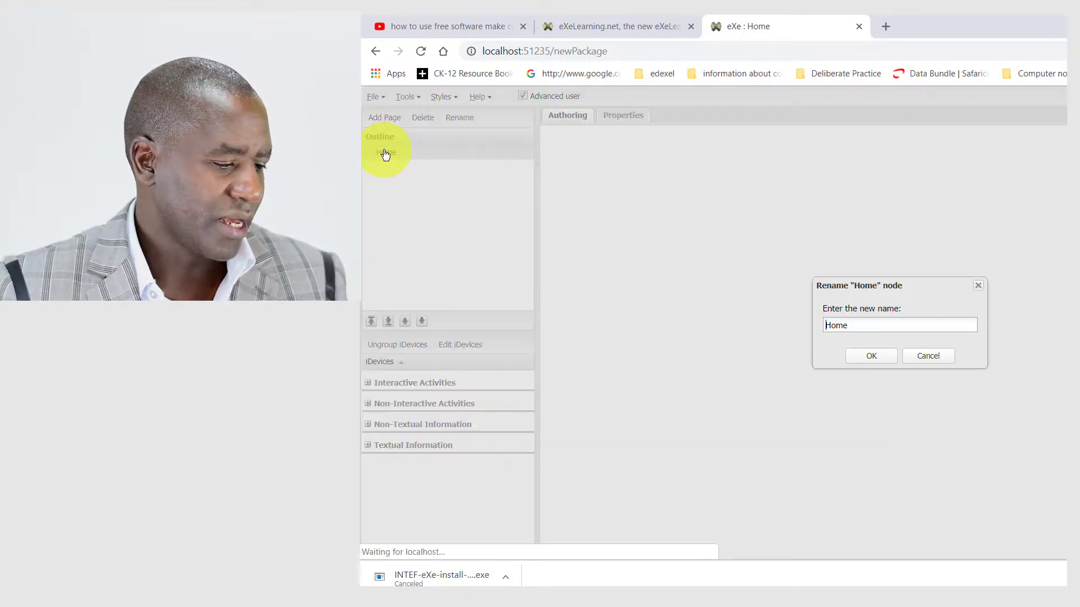
drag(865, 324, 788, 327)
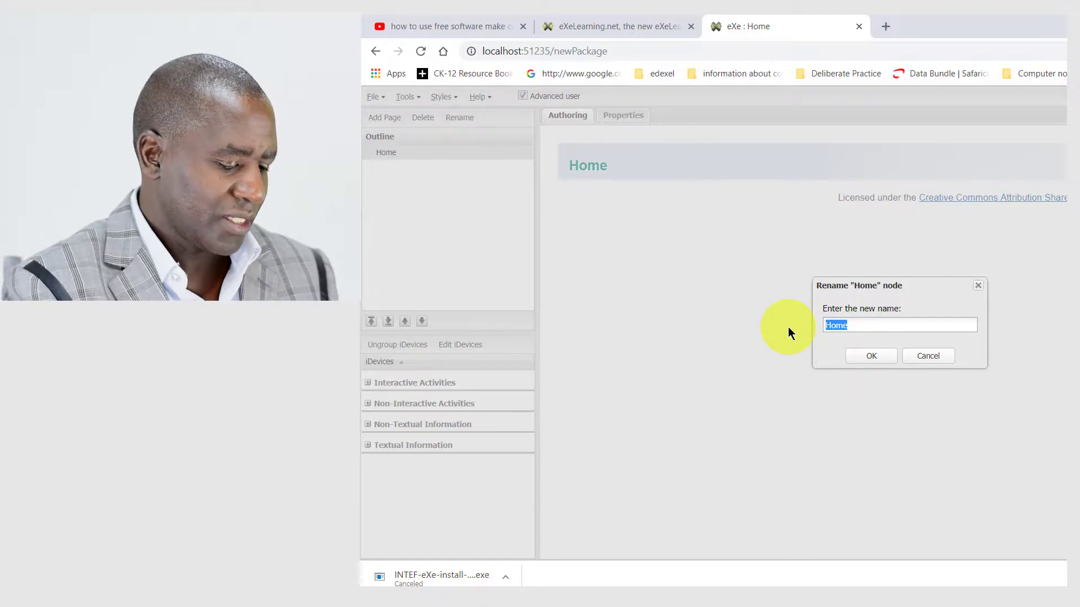
text(PHYSICS)
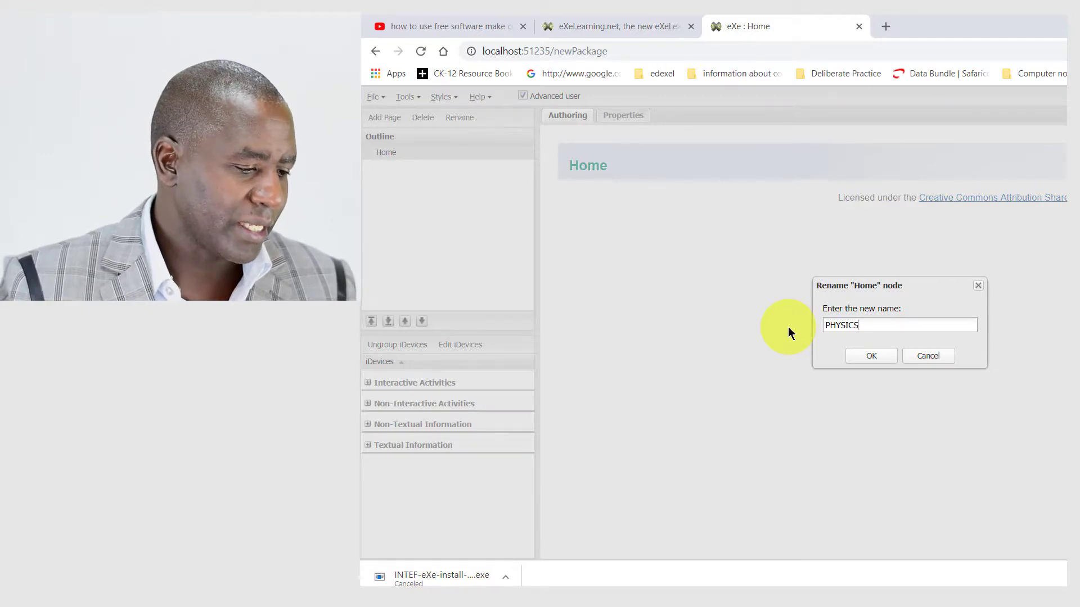
click(871, 356)
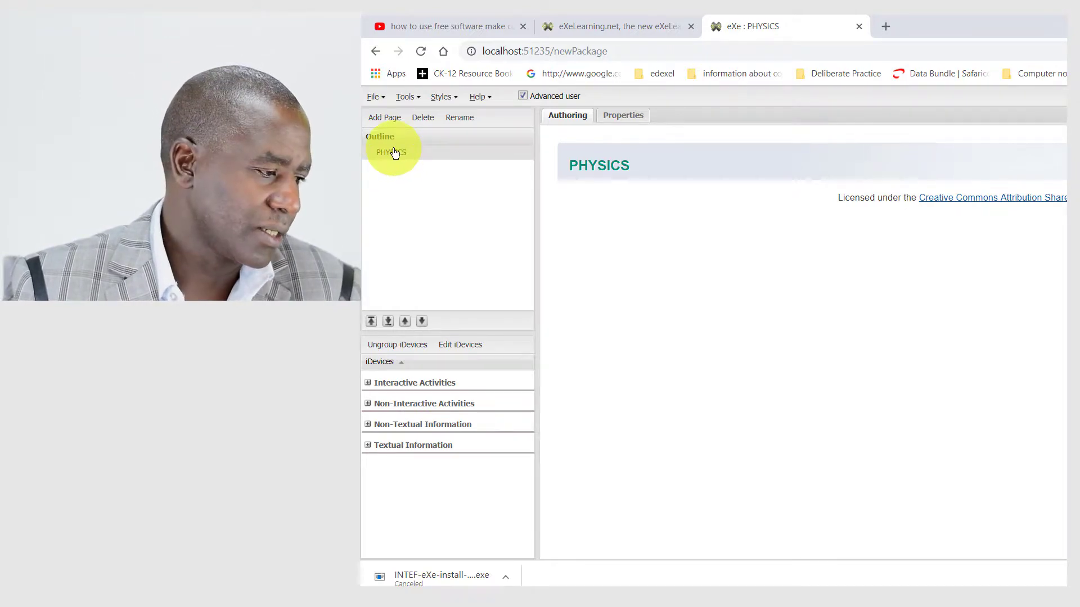
Add four child pages directly under the PHYSICS page in the outline
click(395, 153)
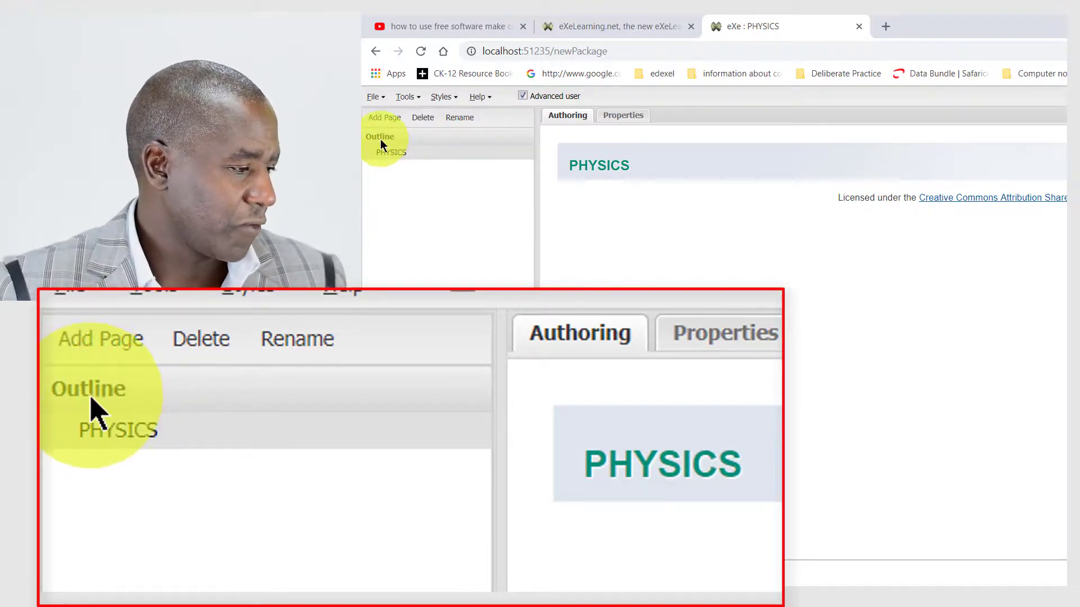
click(383, 119)
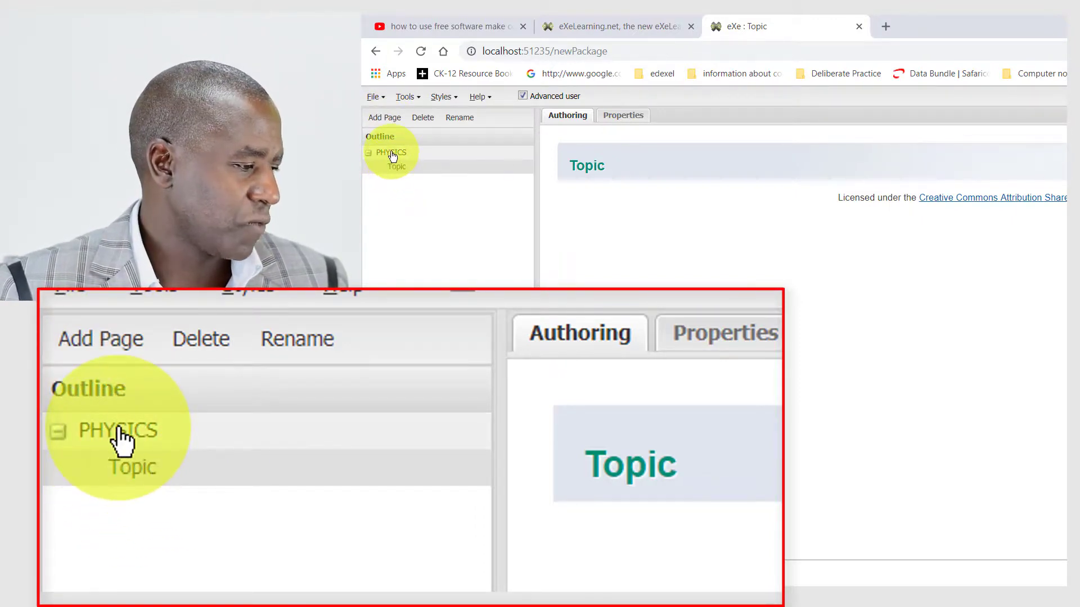
click(394, 154)
click(383, 117)
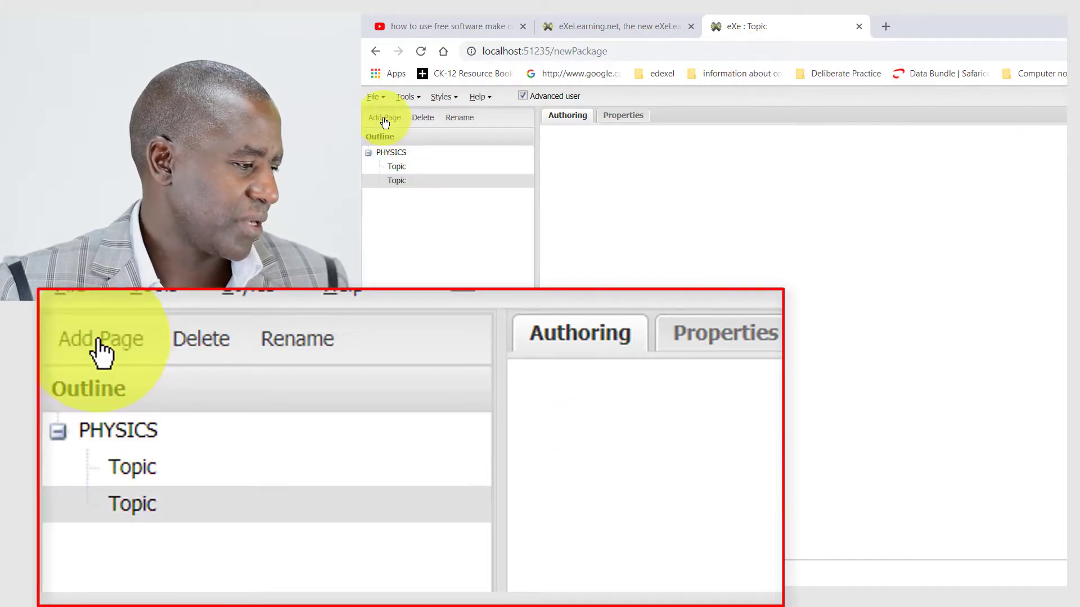
click(389, 155)
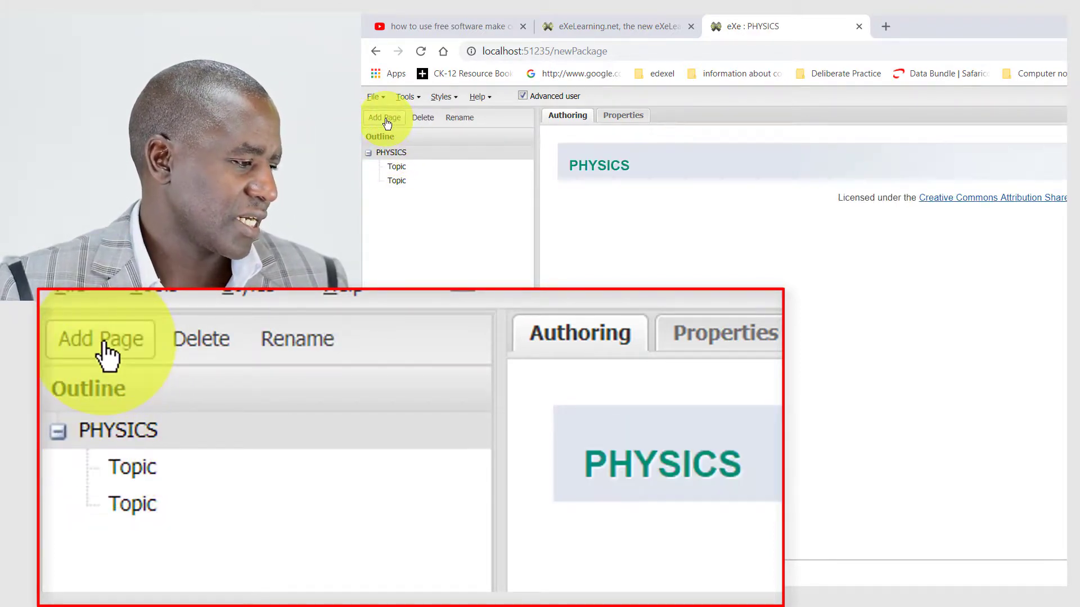
click(384, 118)
click(395, 154)
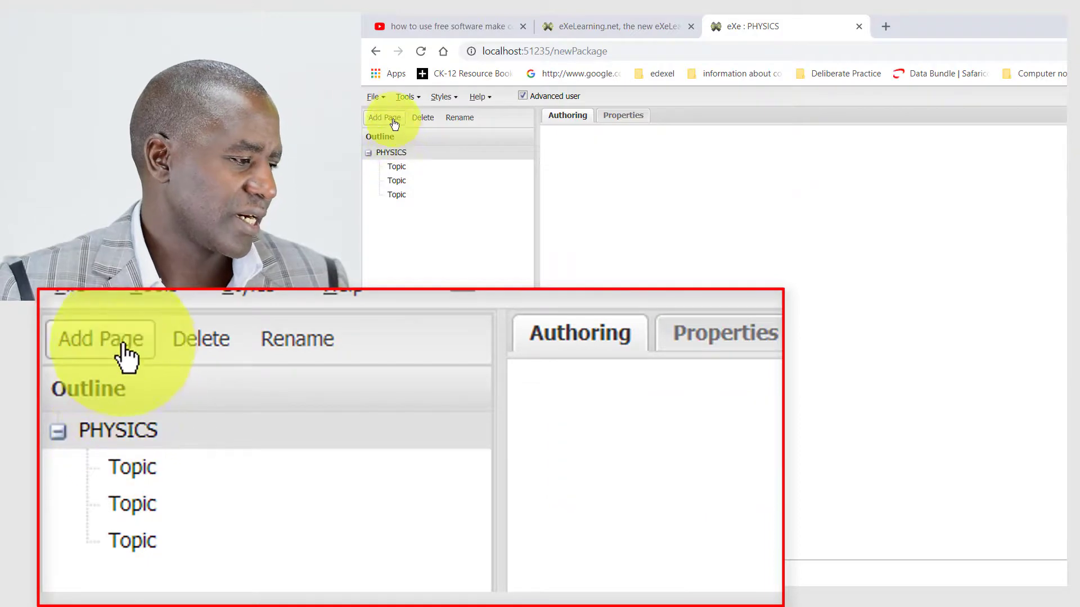
click(387, 118)
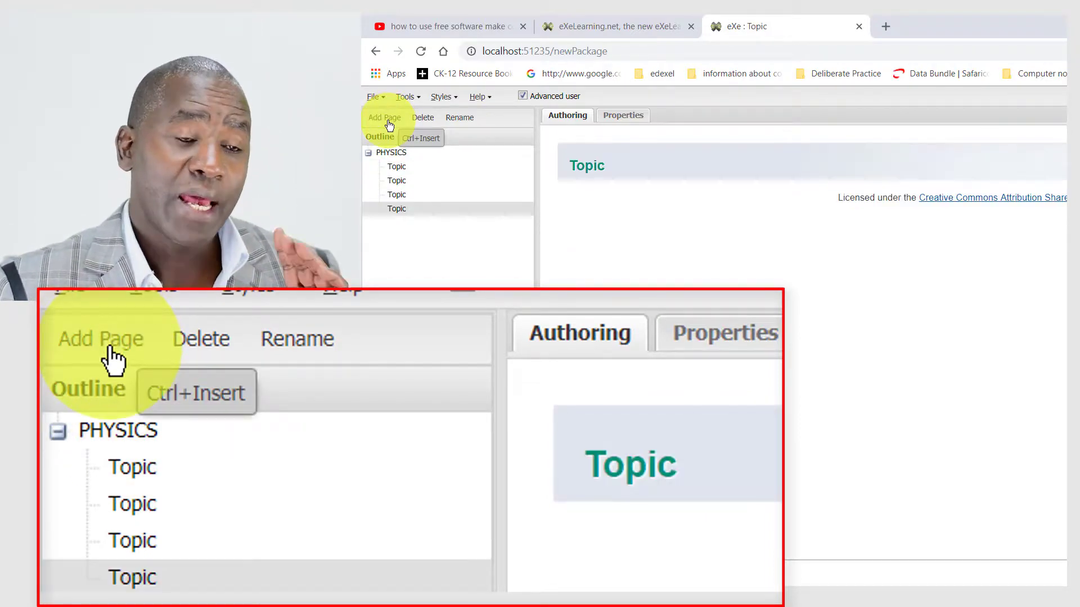
Rename the first Topic page under PHYSICS as Form 1
click(397, 168)
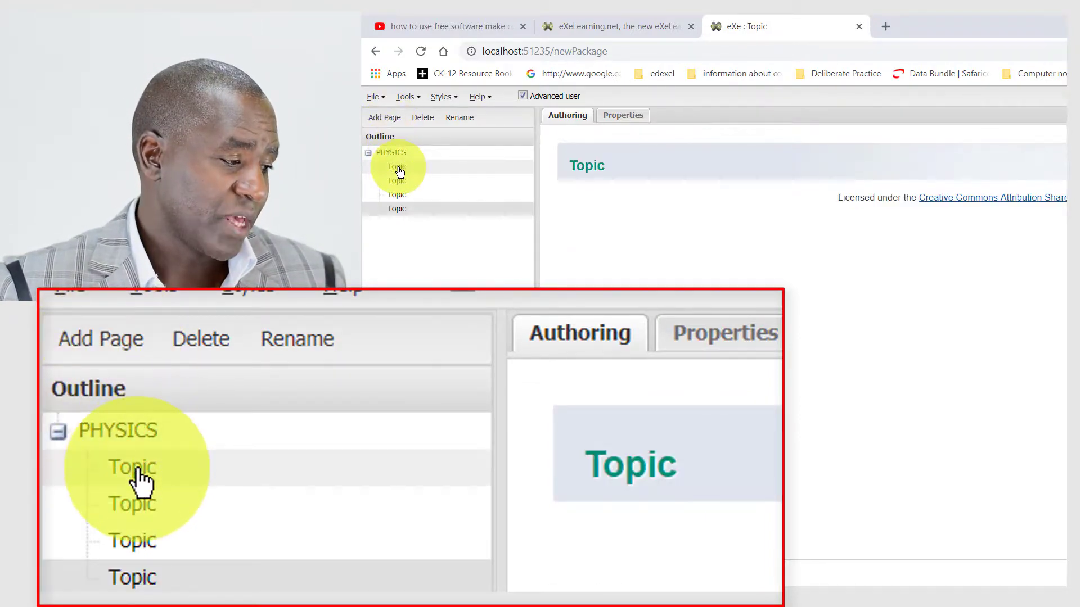
double_click(398, 169)
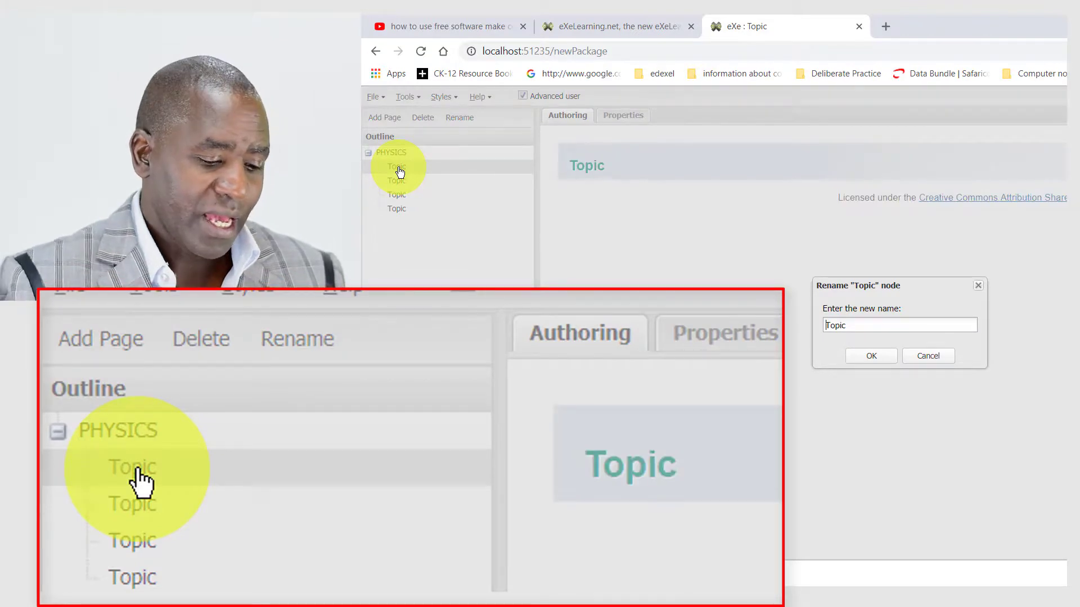
key(Delete)
key(Delete)
key(Delete)
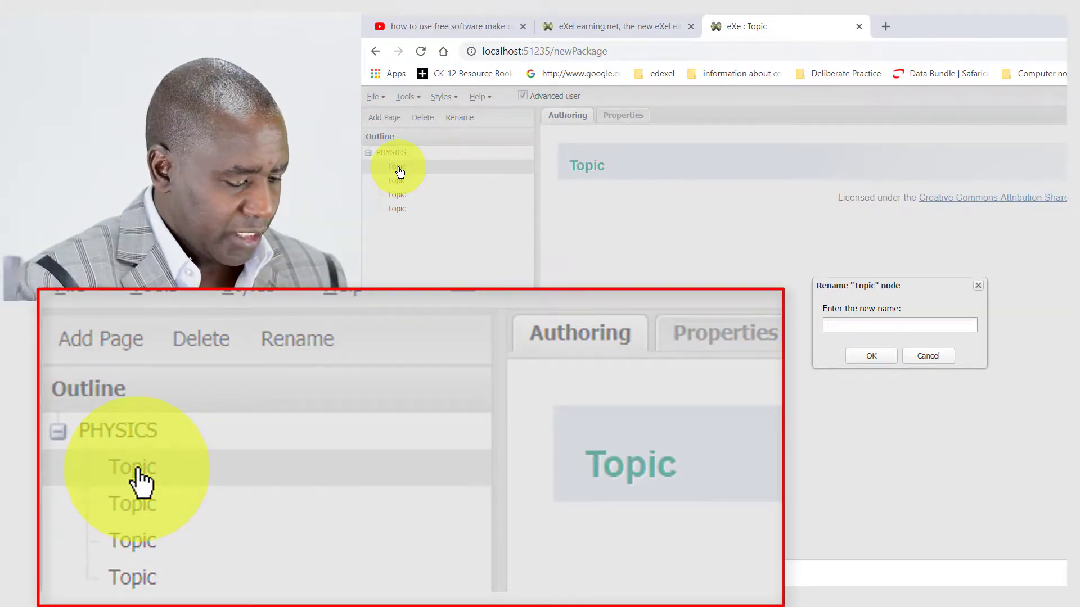
text(Form )
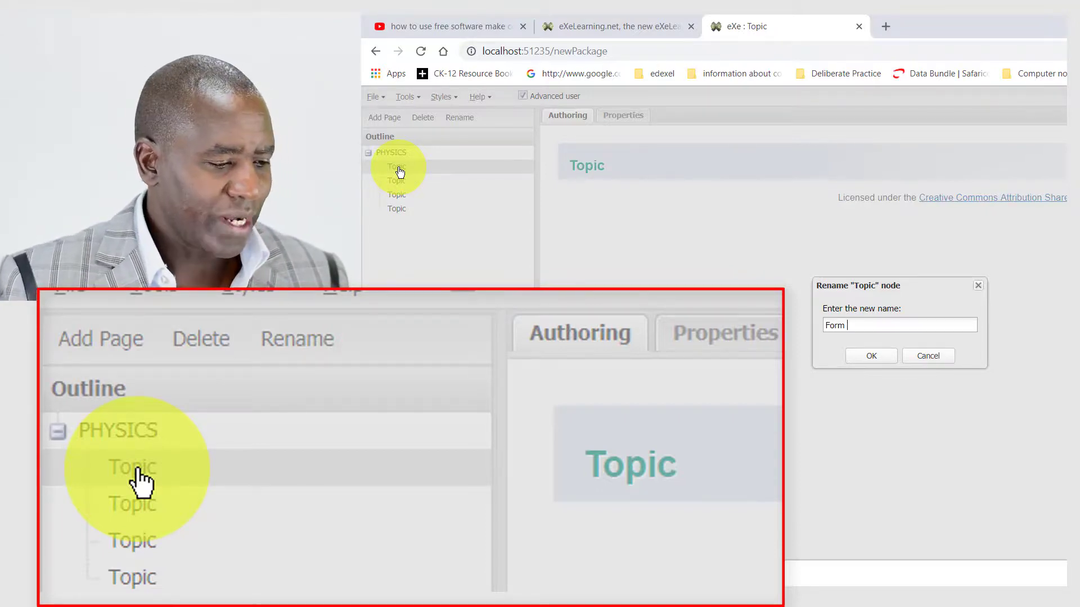
text(1)
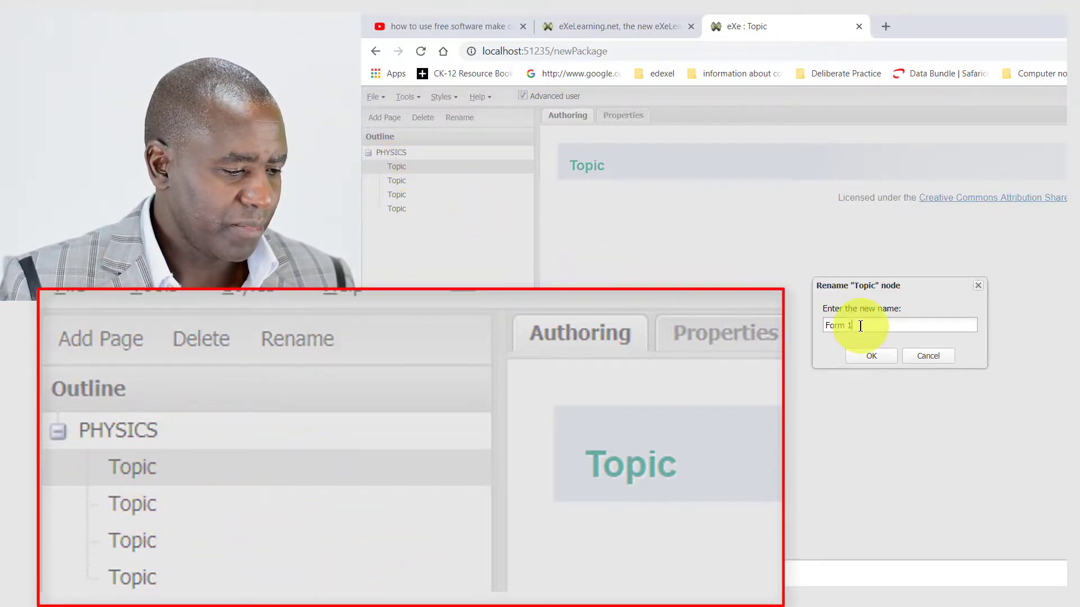
drag(851, 325, 805, 330)
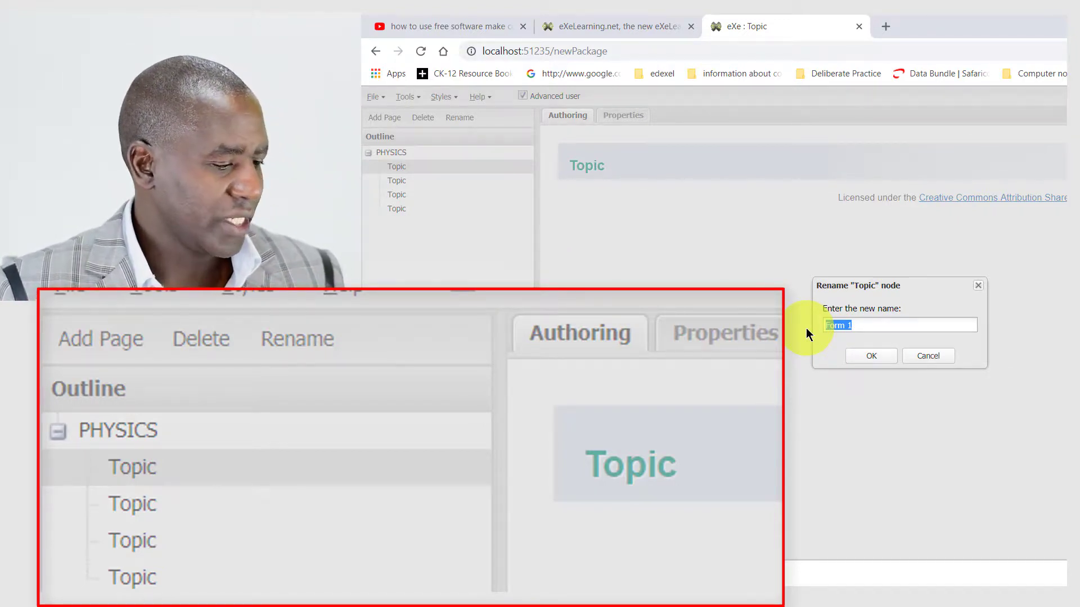
click(867, 359)
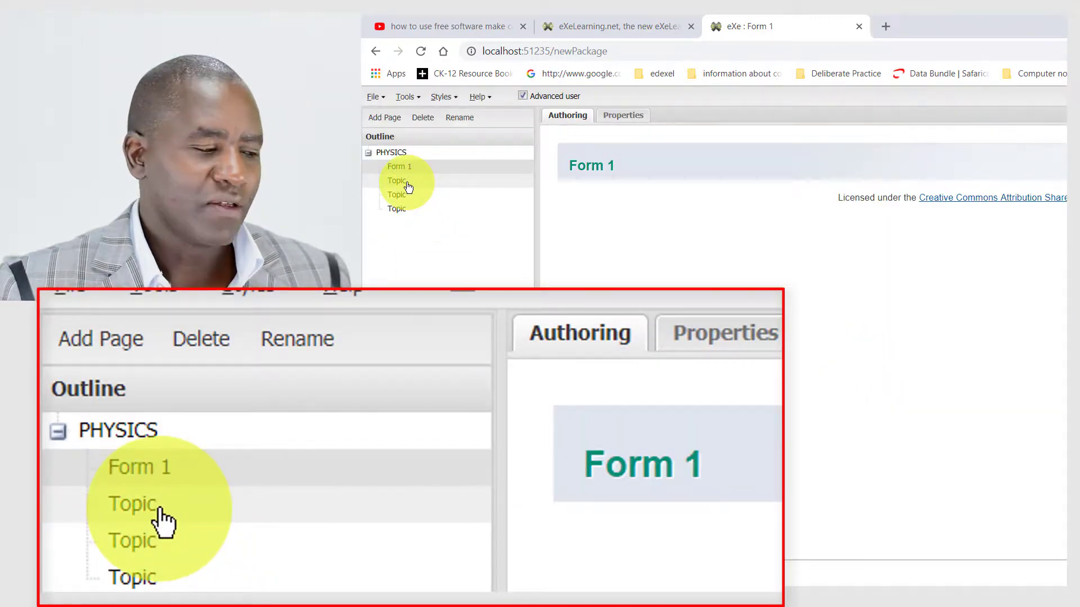
Rename the second child page under PHYSICS as Form 2
double_click(408, 188)
drag(847, 326, 816, 329)
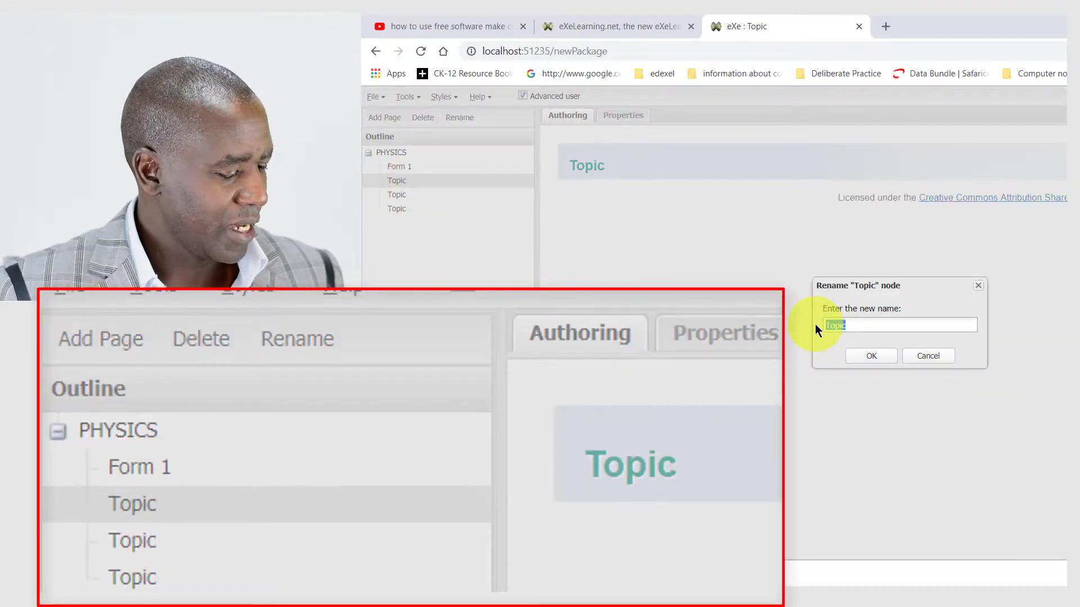
text(Form 1)
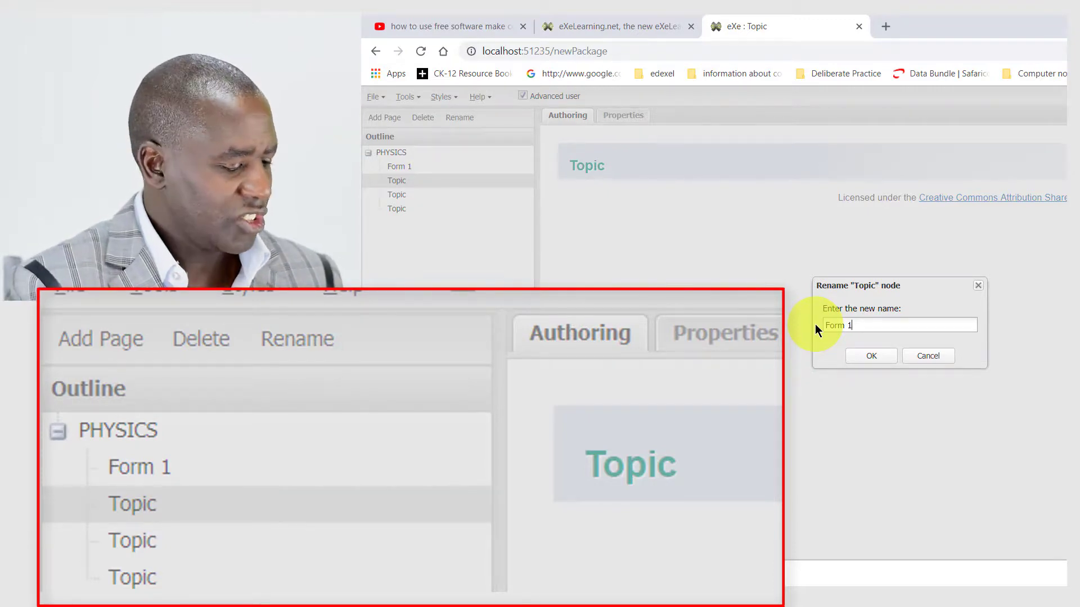
key(BackSpace)
text(2)
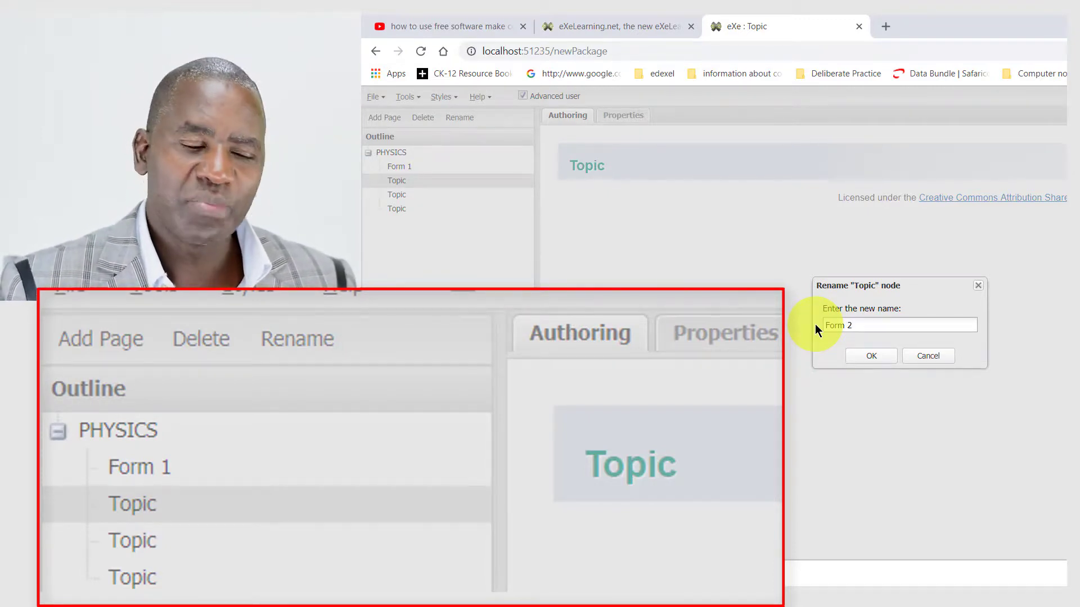
click(890, 359)
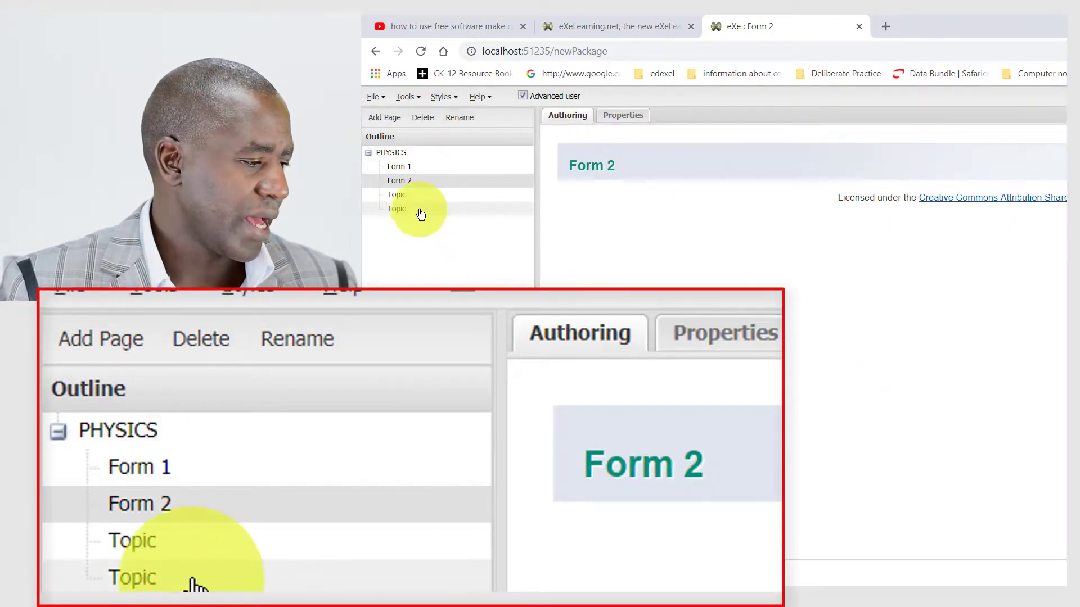
Rename the third child page under PHYSICS as Form 3
click(409, 197)
click(459, 117)
drag(861, 328, 814, 332)
text(Form 1)
key(BackSpace)
text(3)
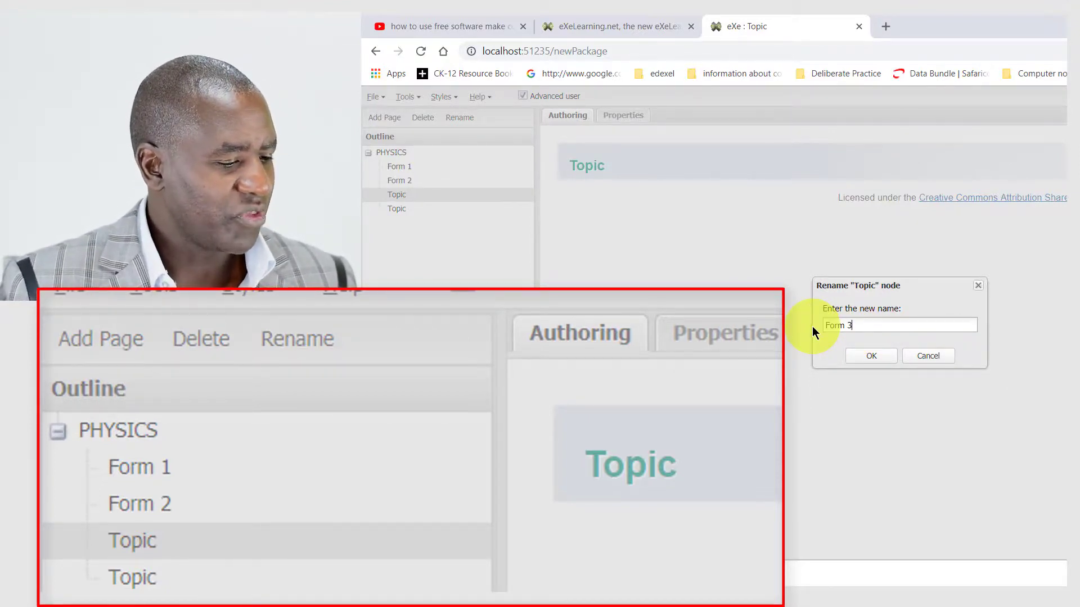
click(870, 354)
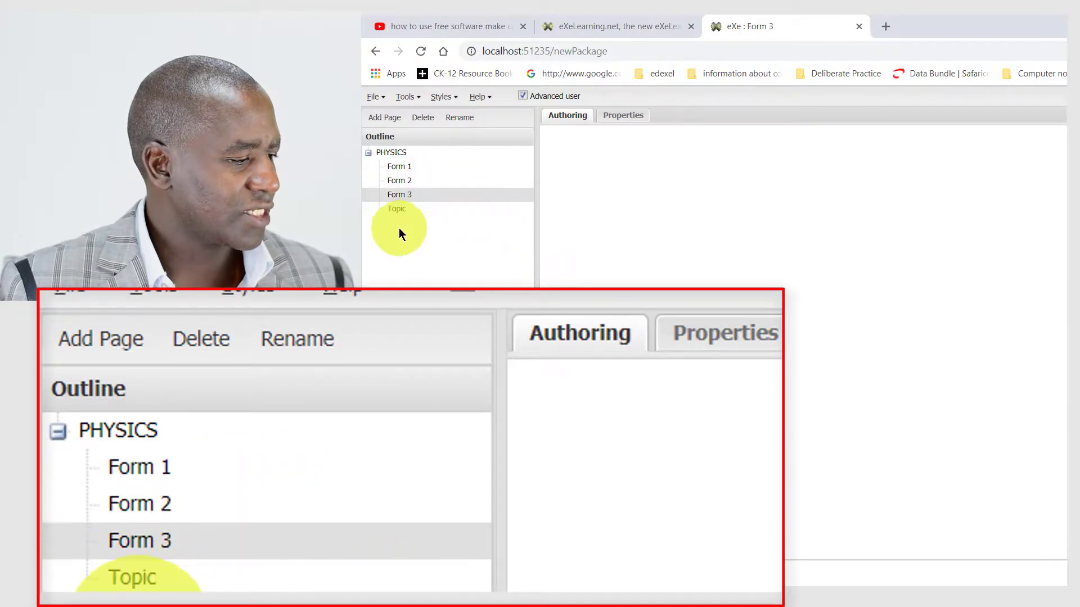
Rename the last remaining Topic page under PHYSICS as Form 4
click(403, 212)
double_click(404, 212)
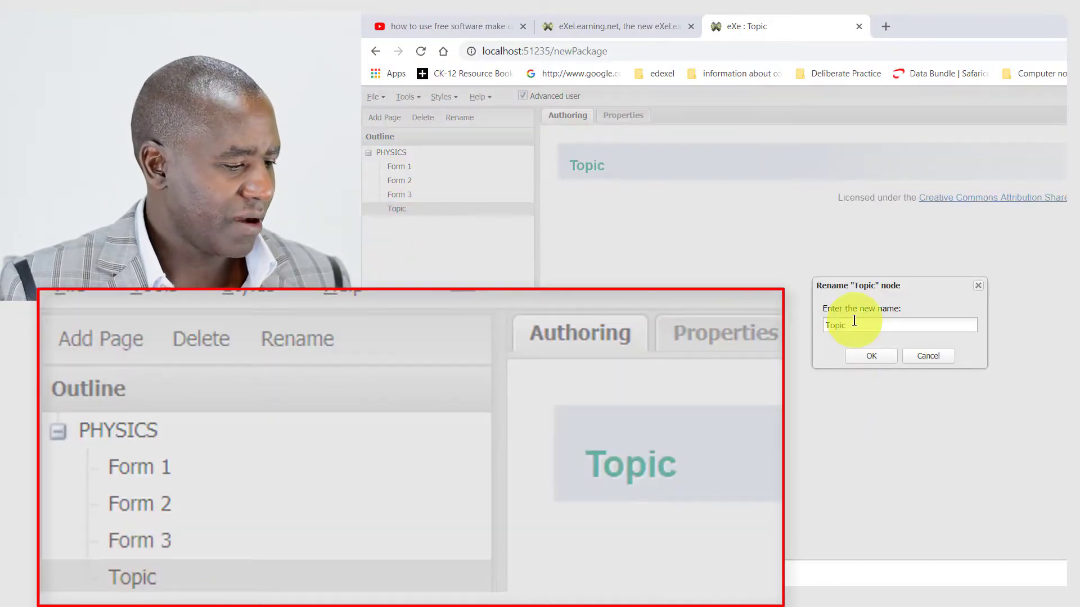
key(shift+Left)
key(shift+Left)
key(shift+Left)
text(Form)
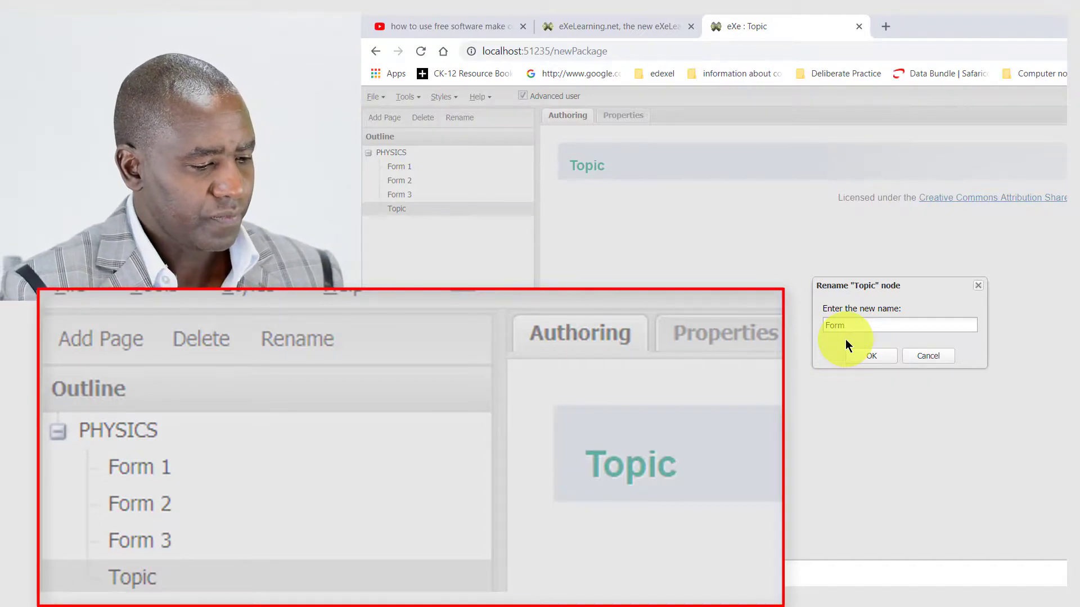
key(Return)
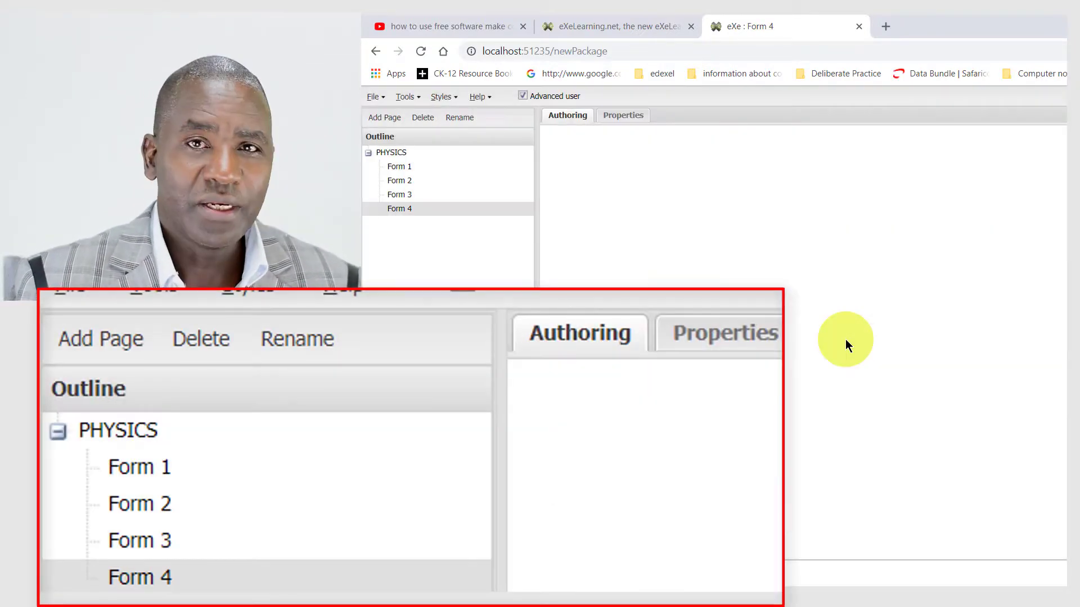
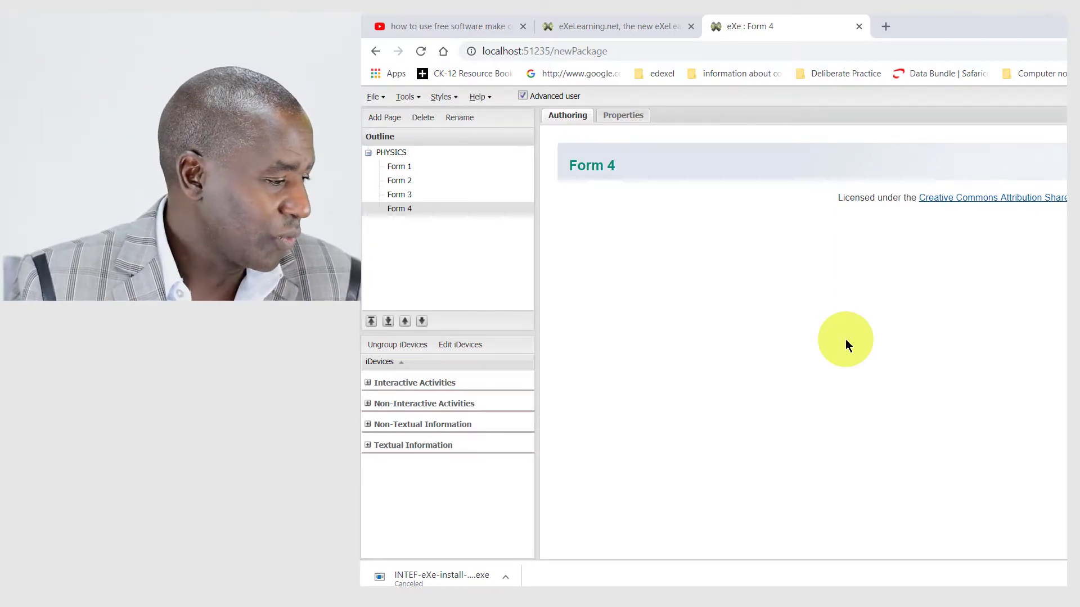
Add four child pages directly under the Form 1 page in the outline
click(411, 170)
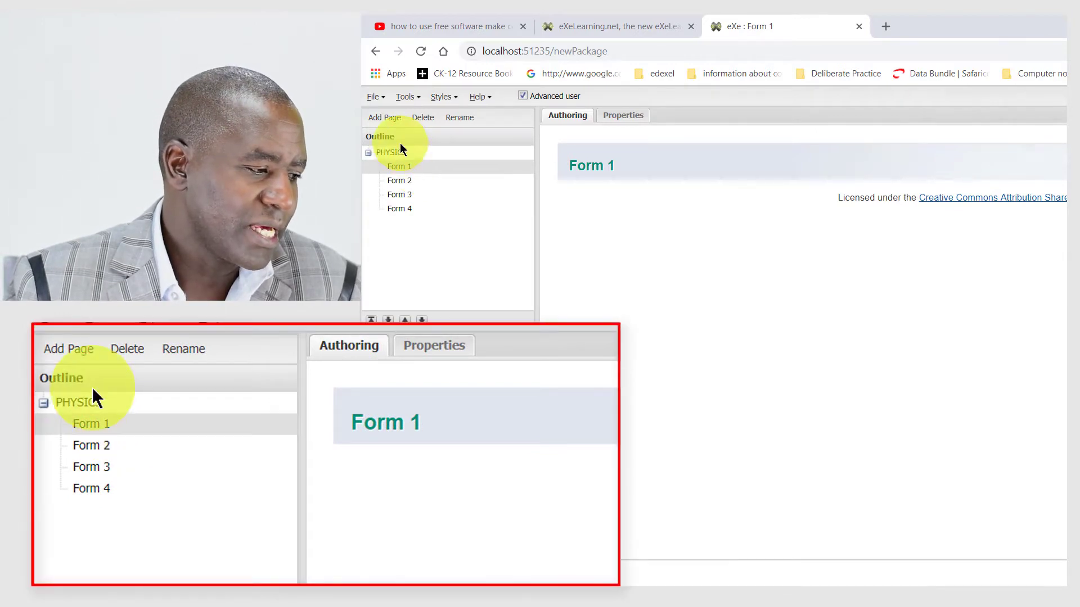
click(392, 119)
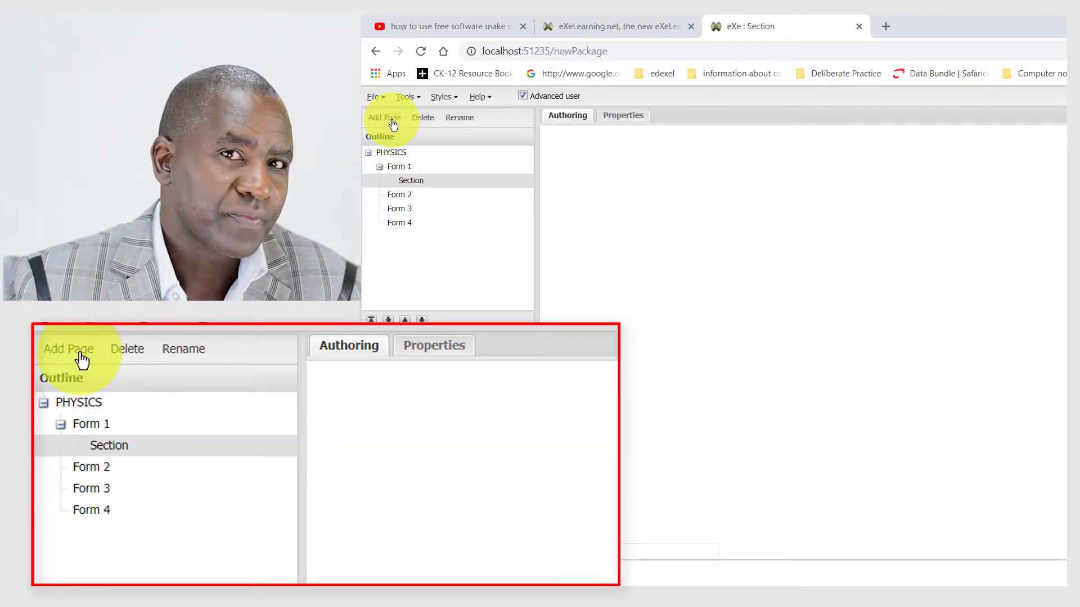
click(419, 168)
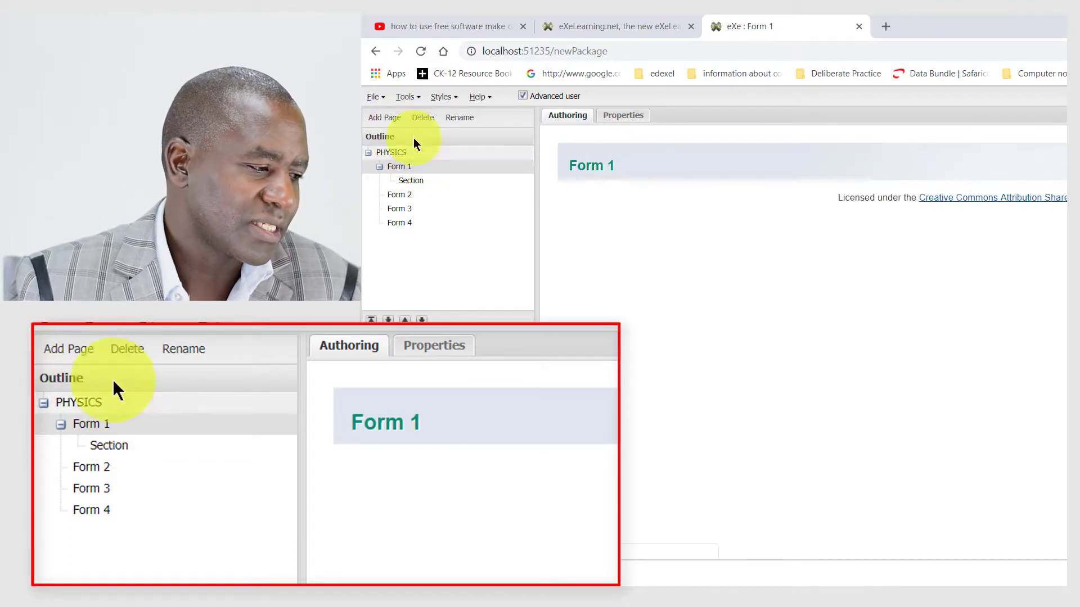
click(390, 120)
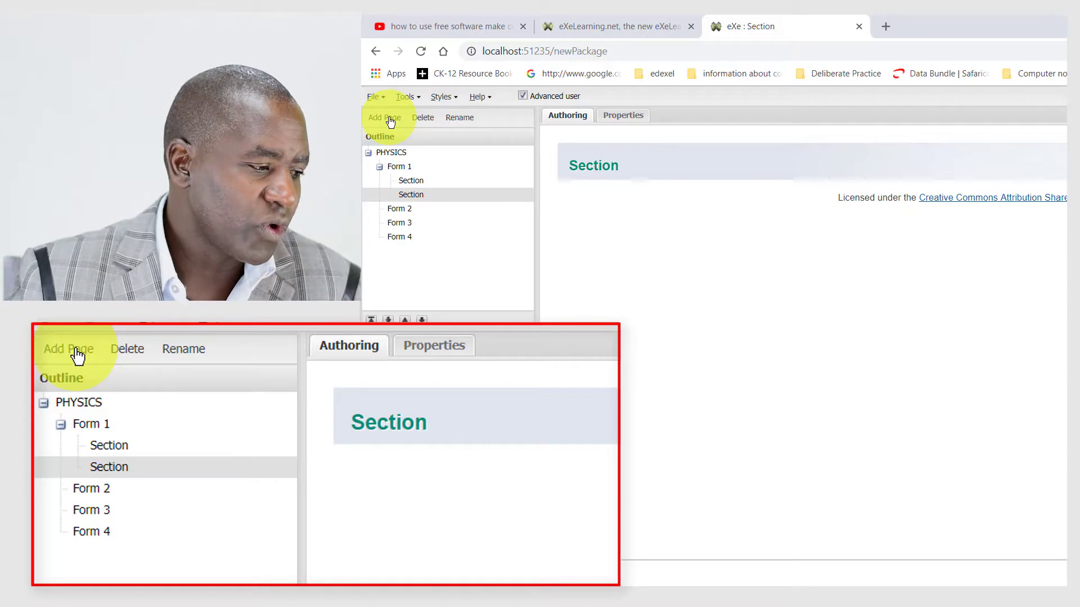
click(402, 167)
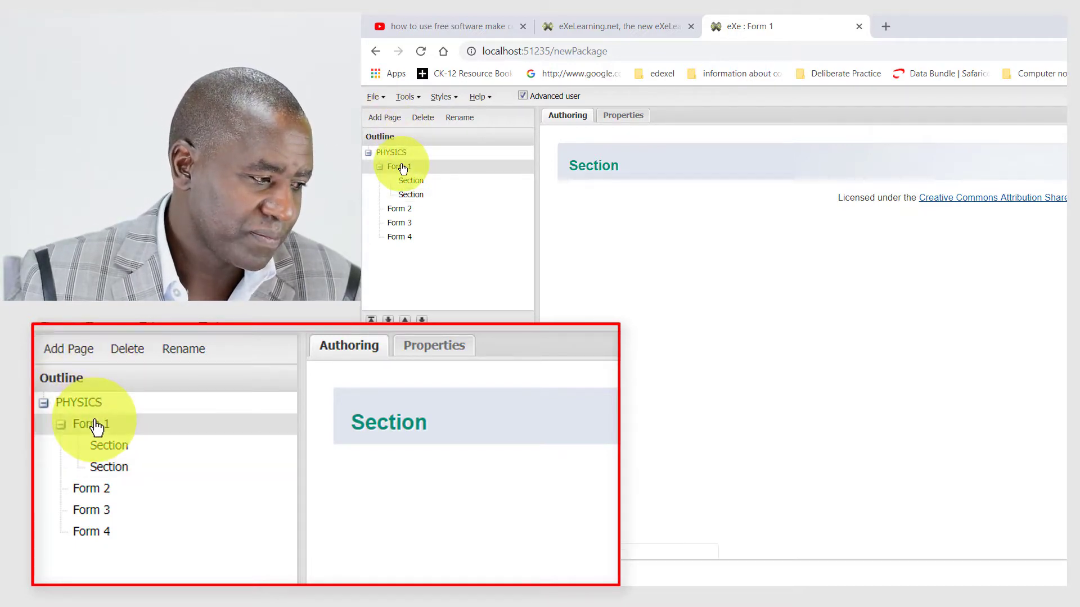
click(388, 120)
click(401, 167)
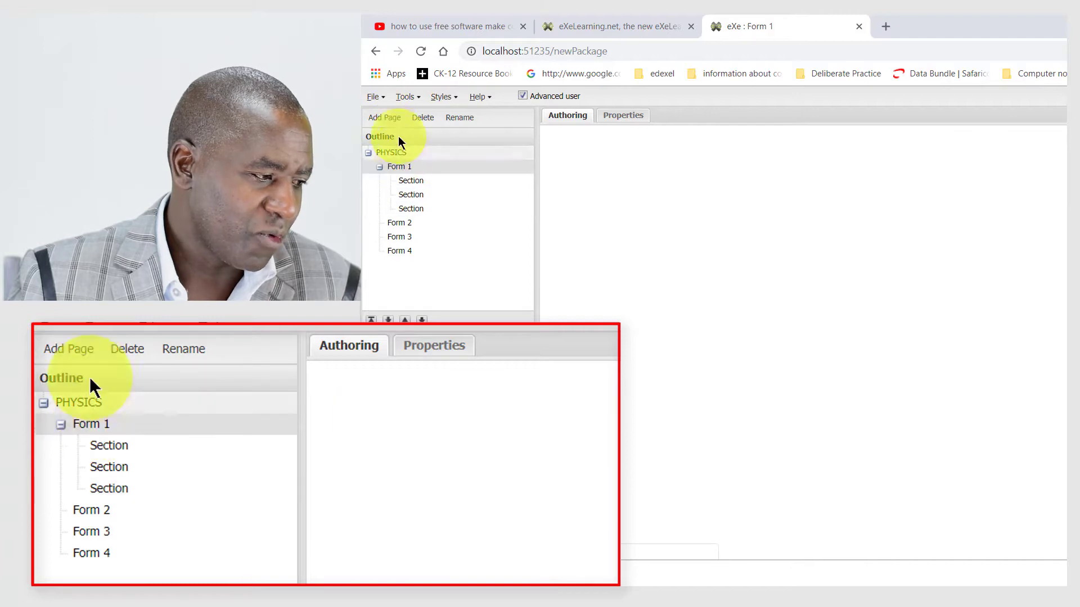
click(388, 119)
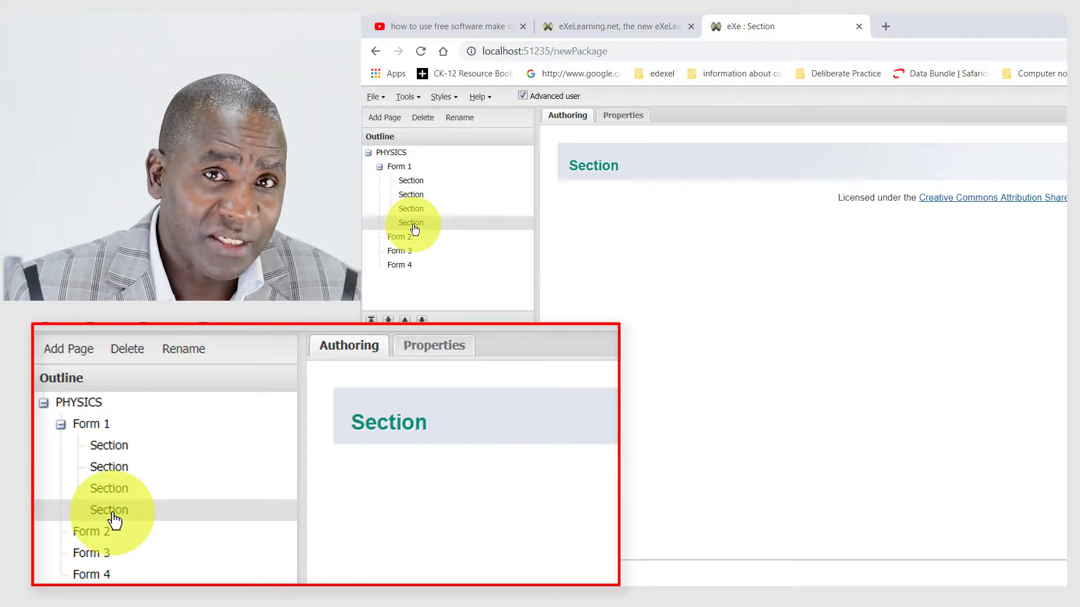
Rename the first Section page under Form 1 as "Chapter 1: Introduction to Physics"
double_click(418, 182)
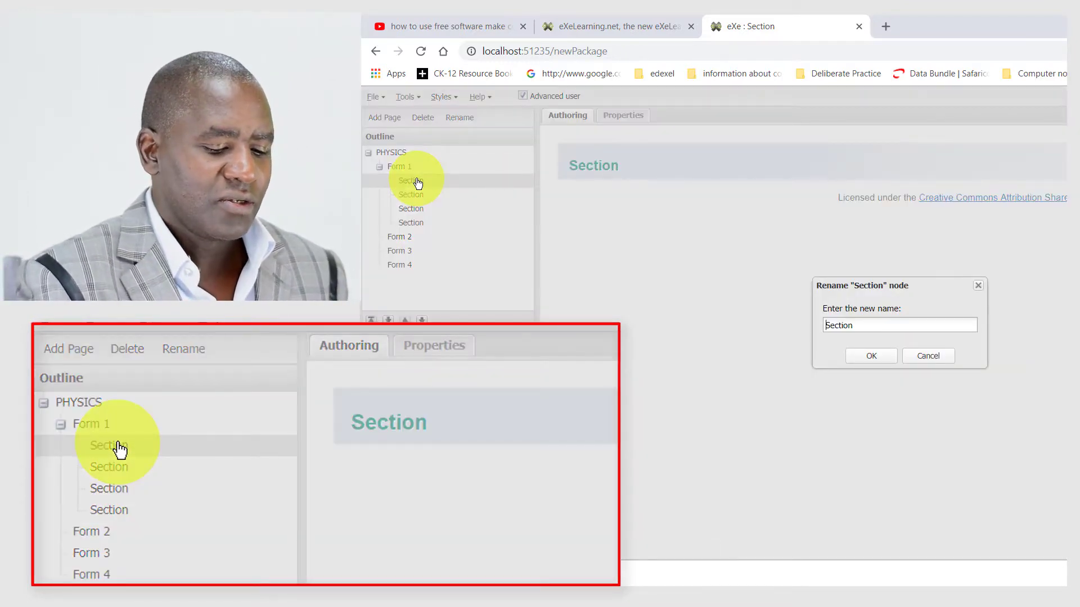
key(ctrl+a)
key(BackSpace)
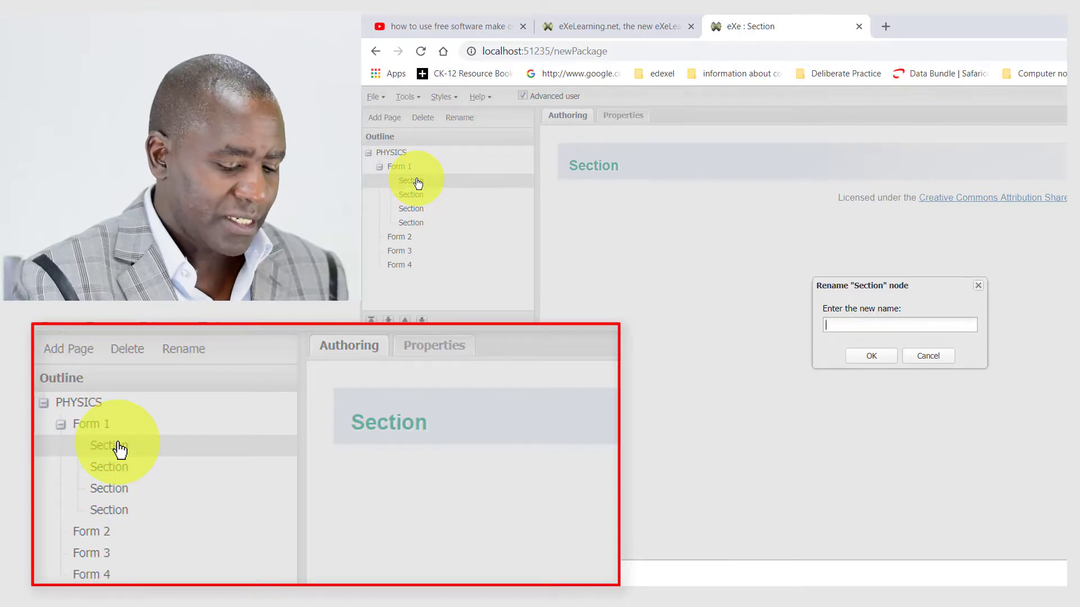
text(Chapter 1)
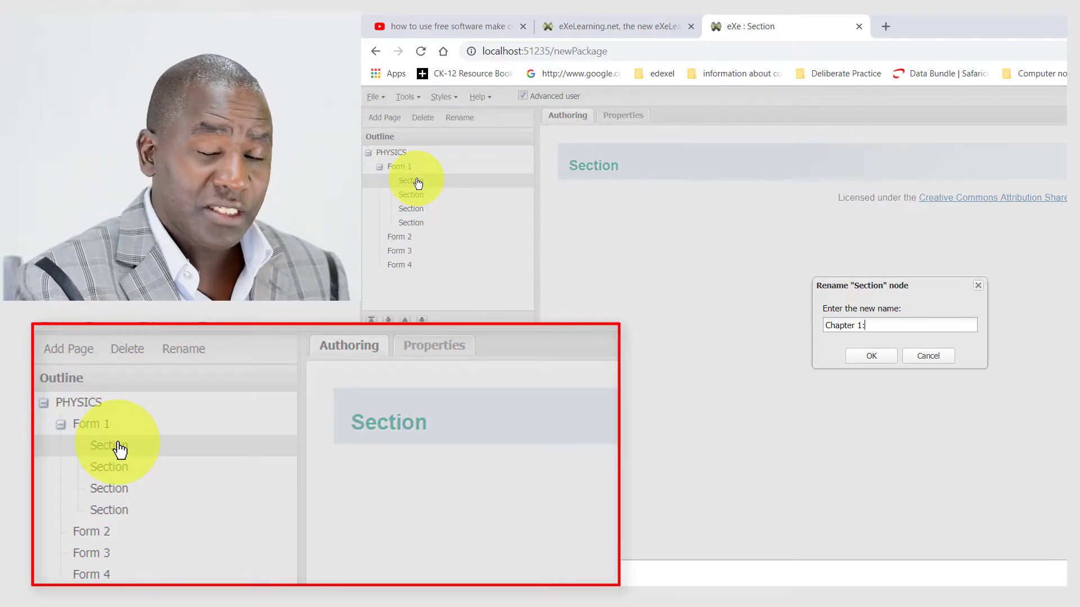
text(: Introd)
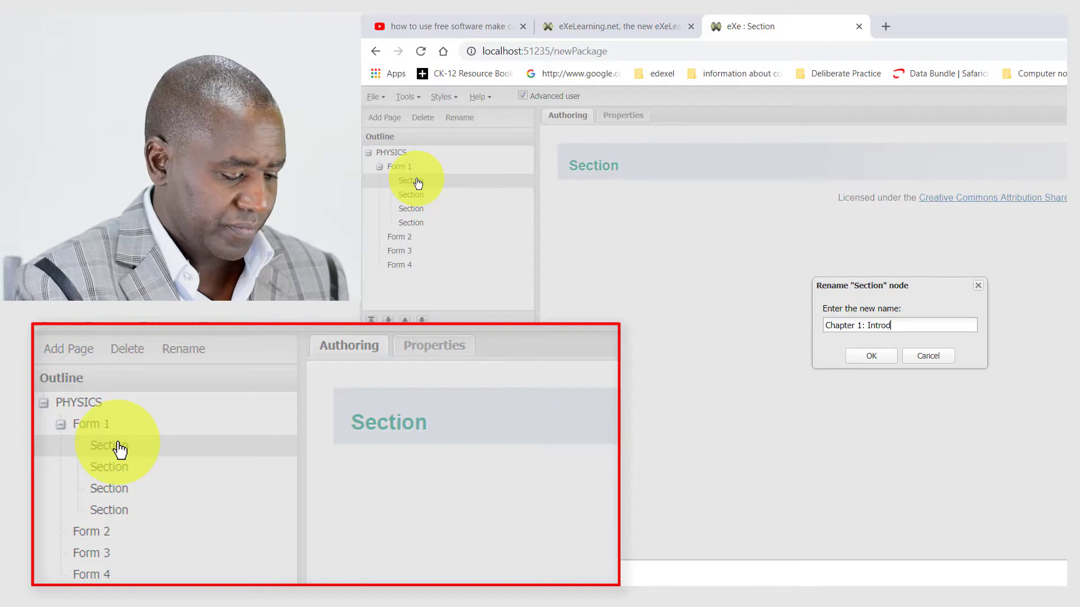
text(uction )
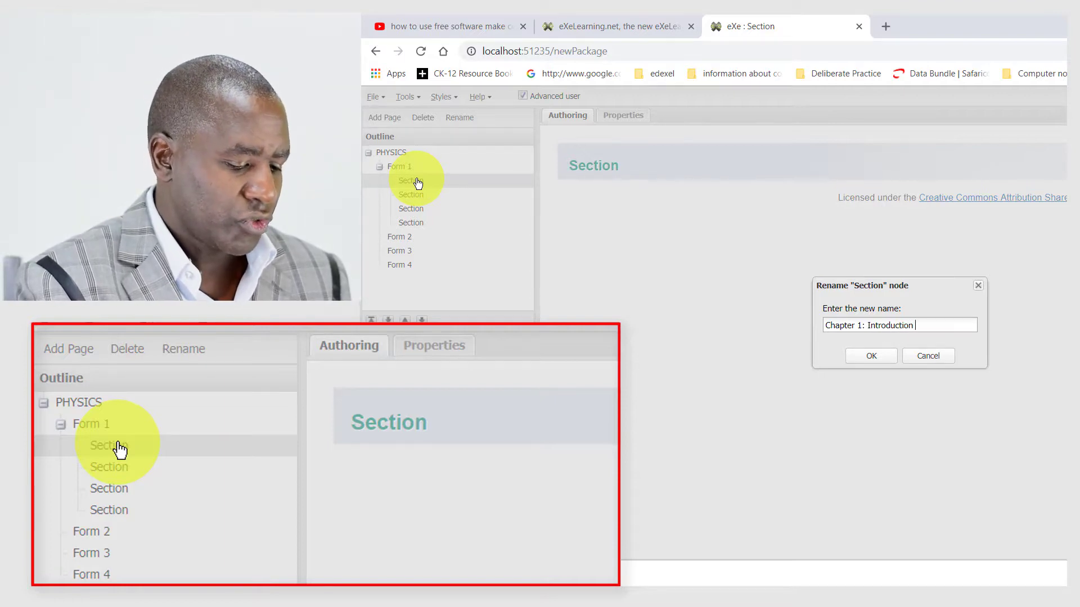
text(to P)
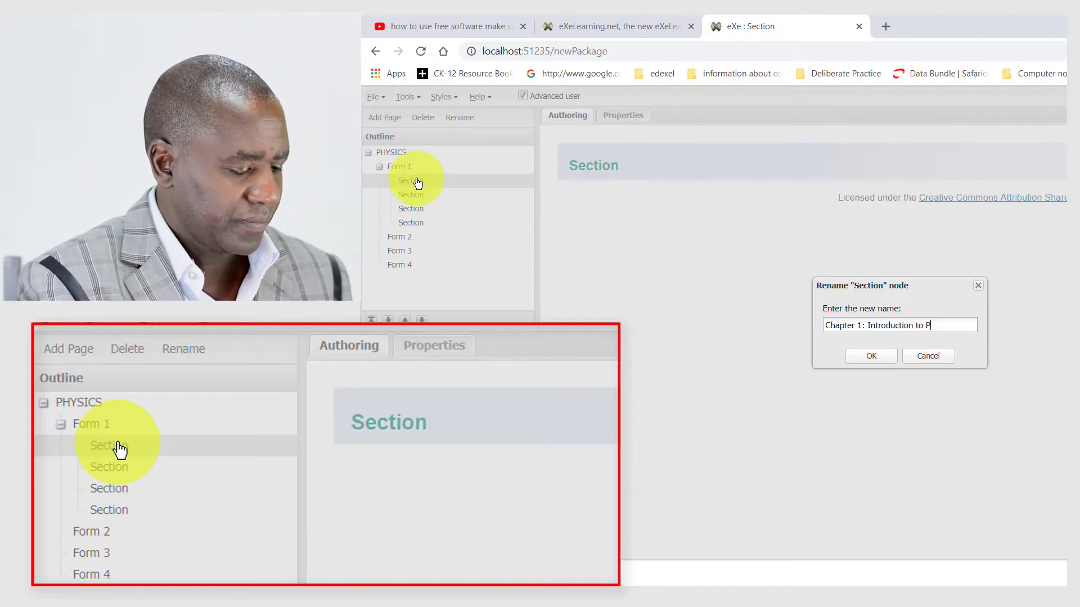
text(hyasics)
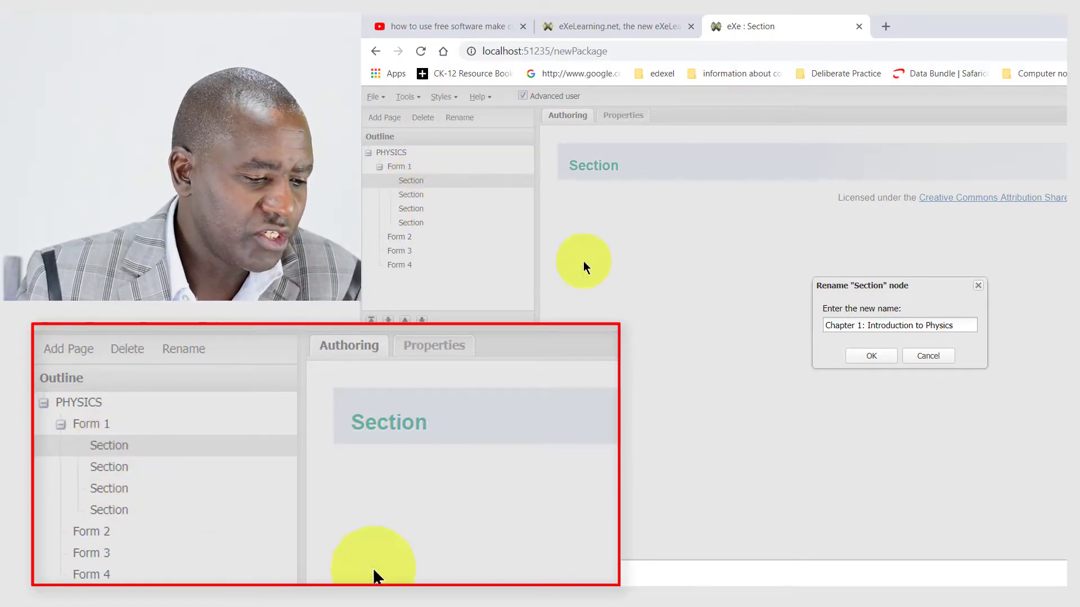
click(873, 357)
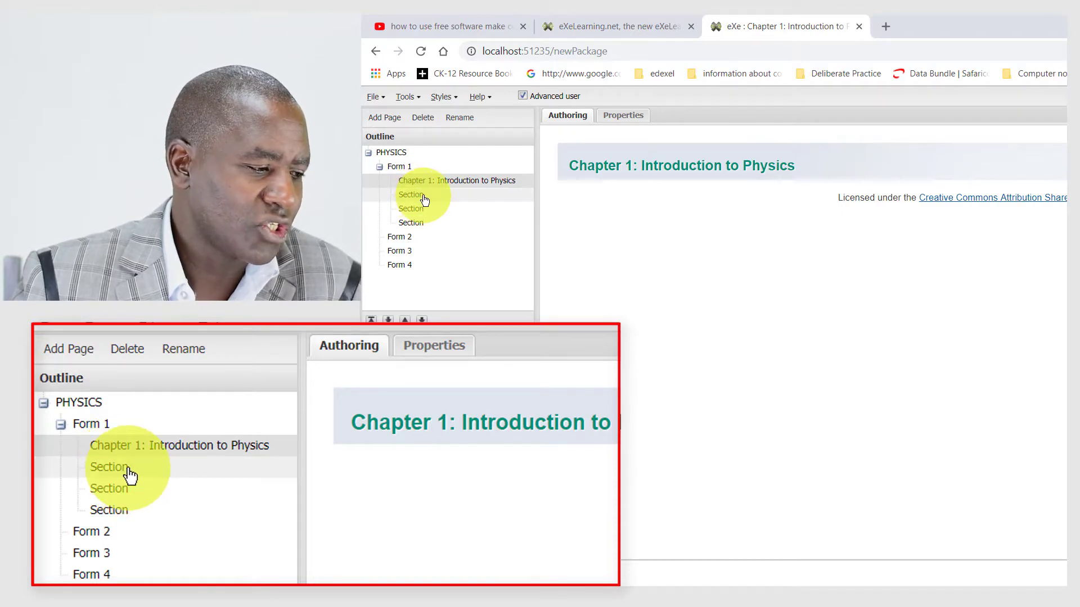
Rename the second page under Form 1 as "Chapter 2: Measurement - Part 1"
double_click(424, 200)
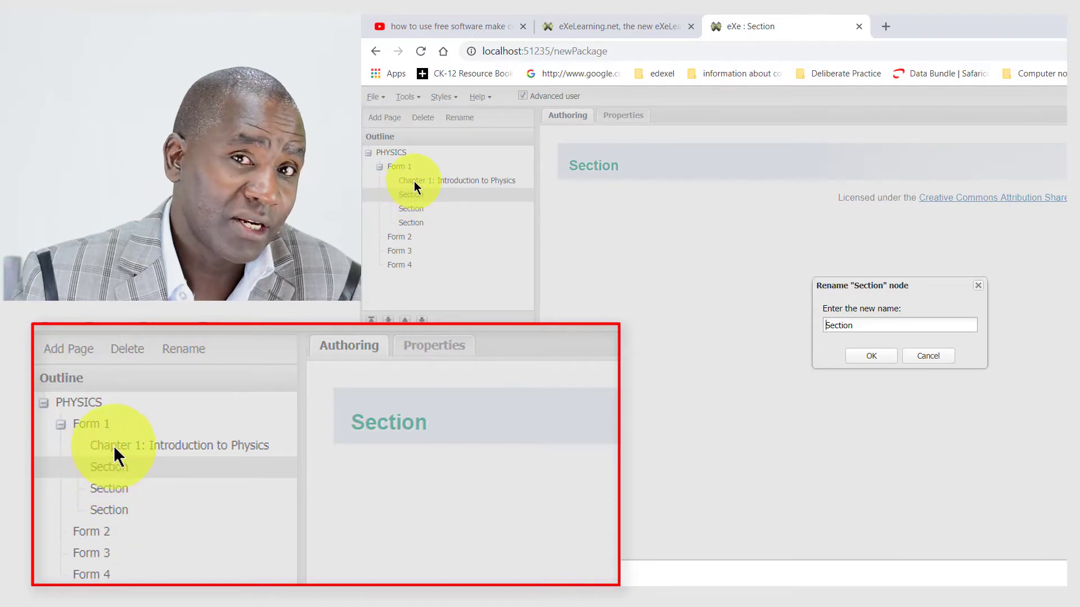
click(865, 327)
drag(865, 327, 789, 325)
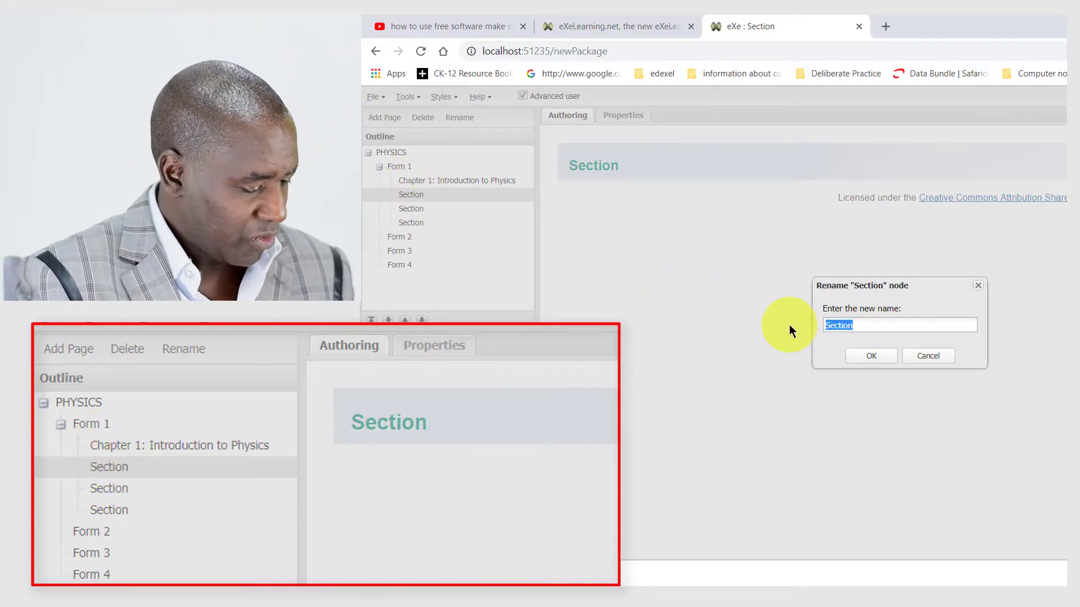
text(Ch)
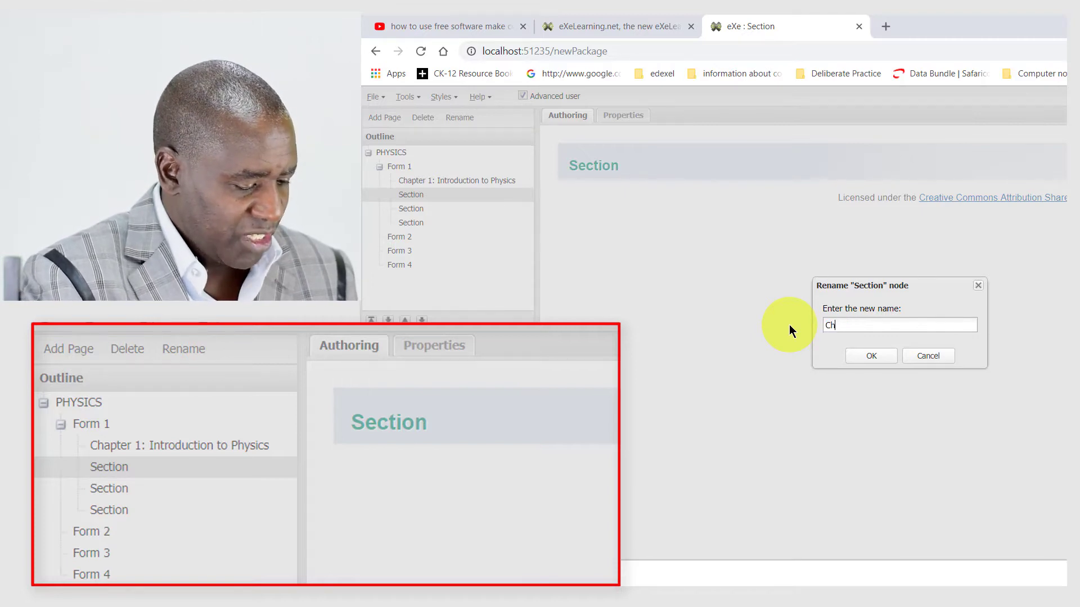
text(apter )
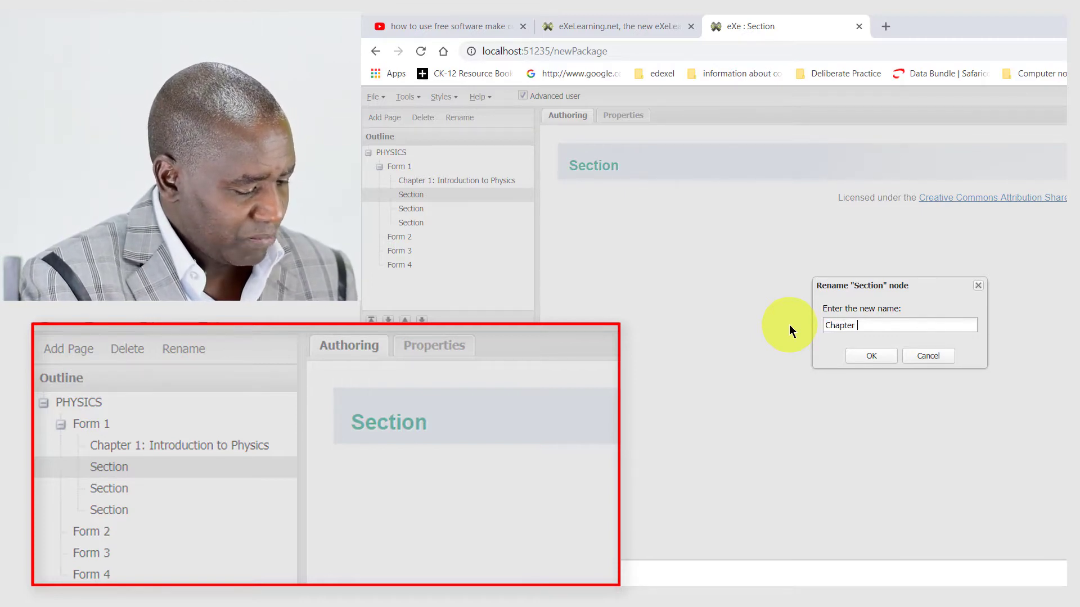
text(2:)
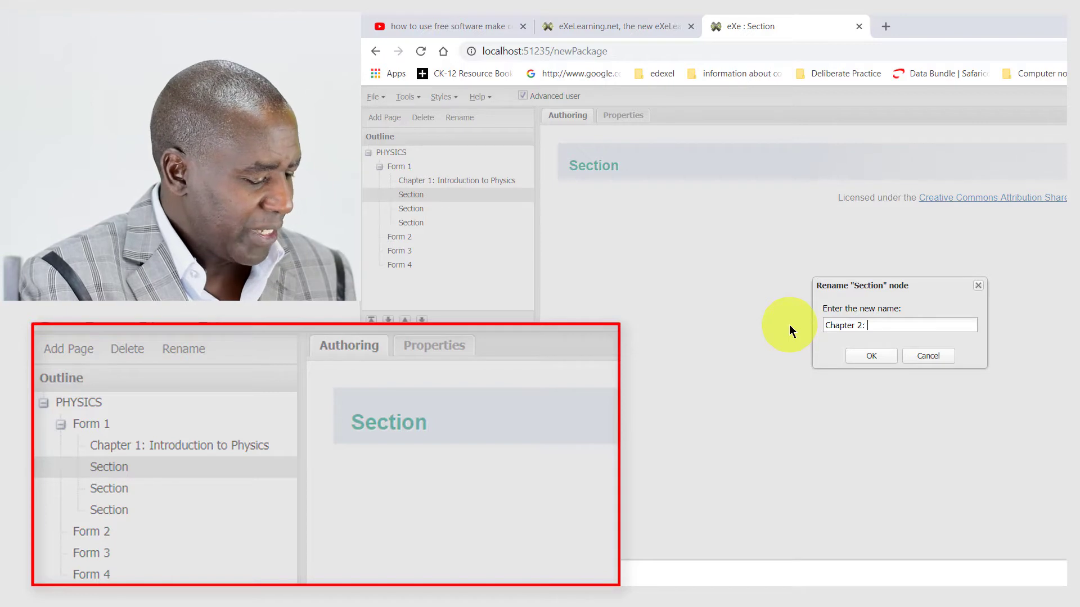
text( Meas)
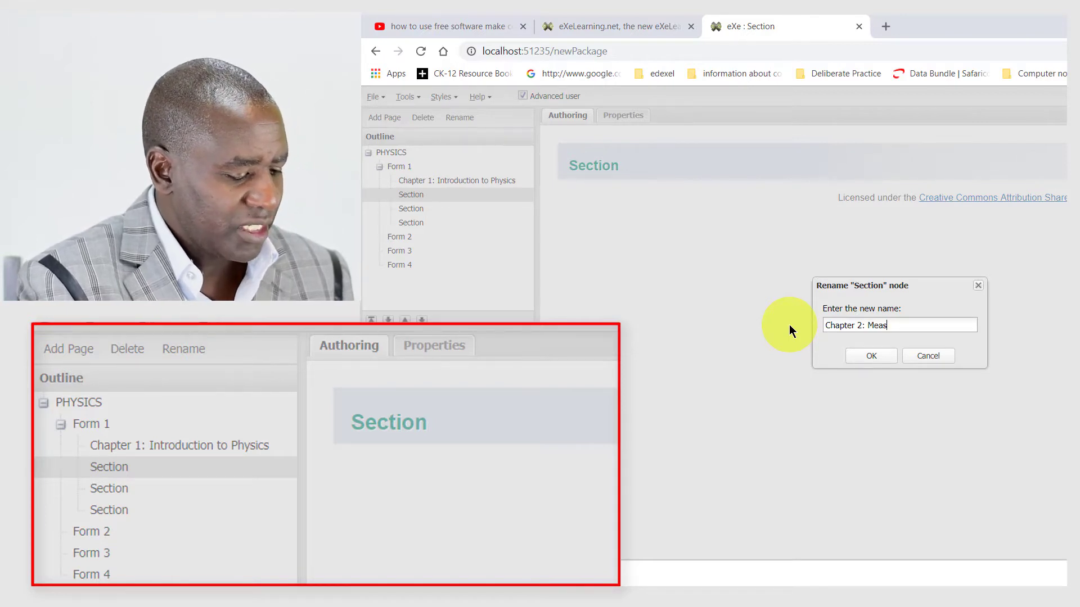
text(urement)
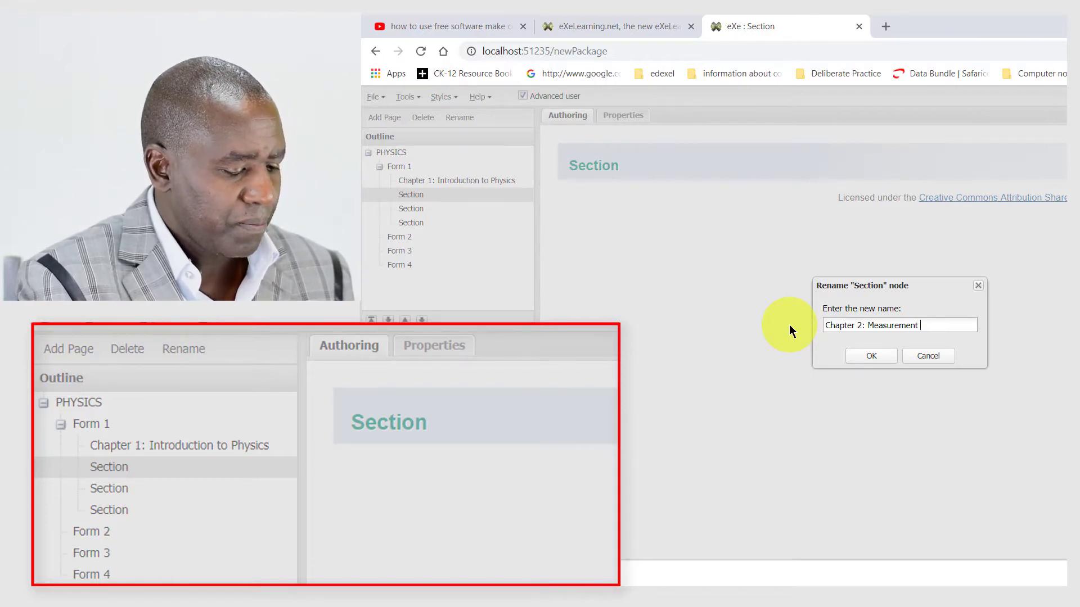
text( - )
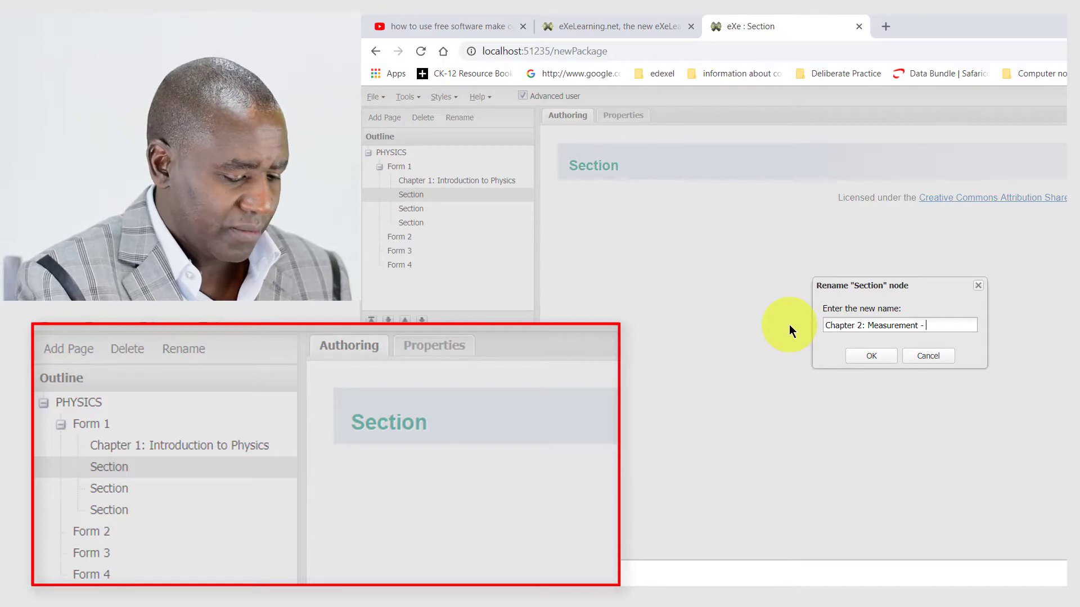
text(Pa)
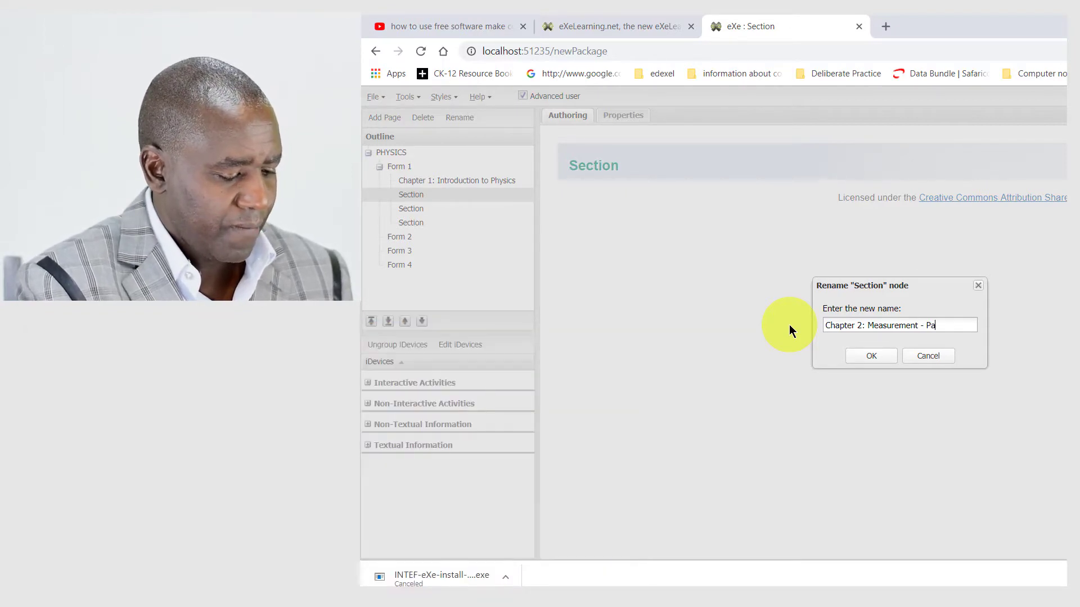
text(rt 1)
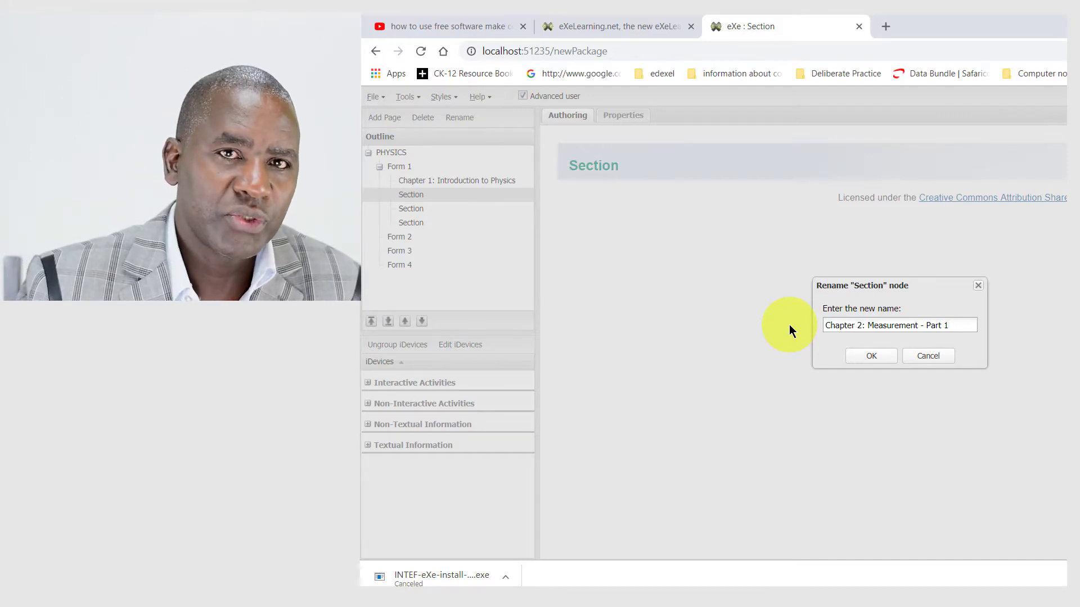
click(878, 357)
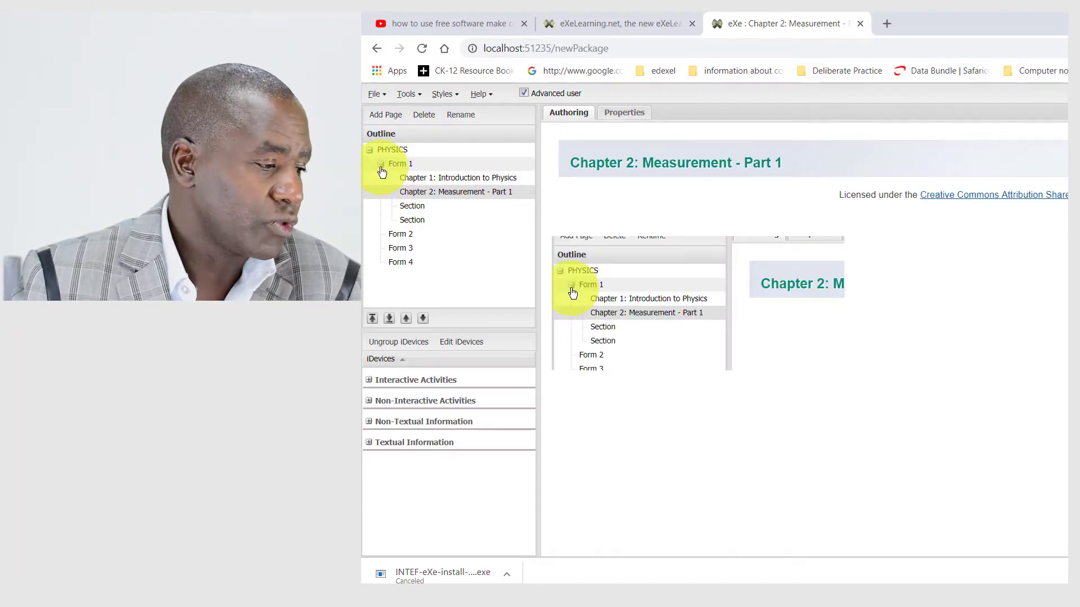
Collapse and re-expand the Form 1 and PHYSICS branches of the outline, and view the PHYSICS and Chapter 1 pages
click(381, 167)
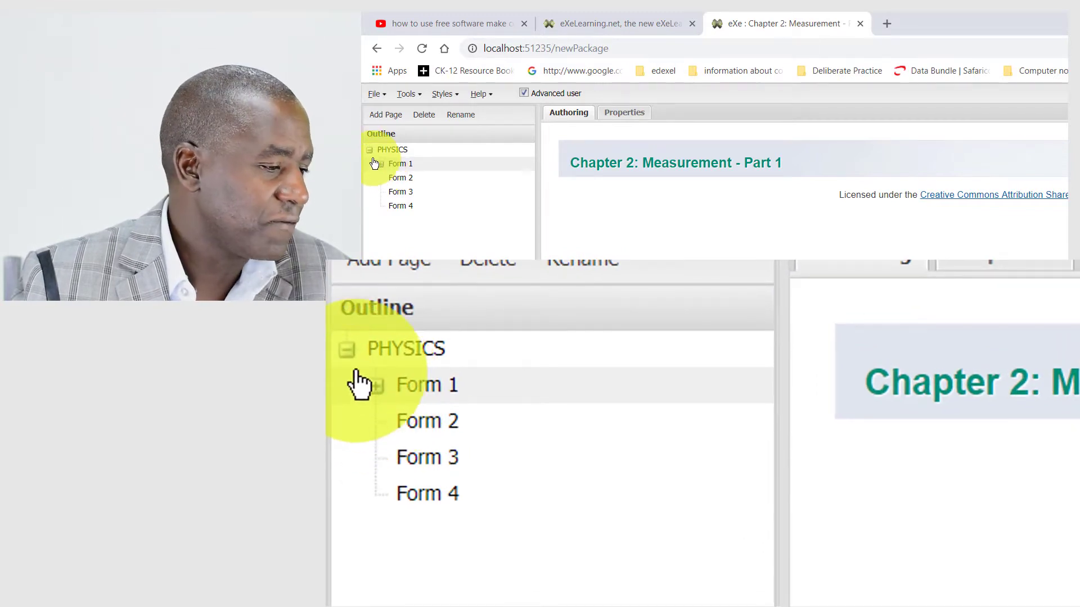
click(370, 151)
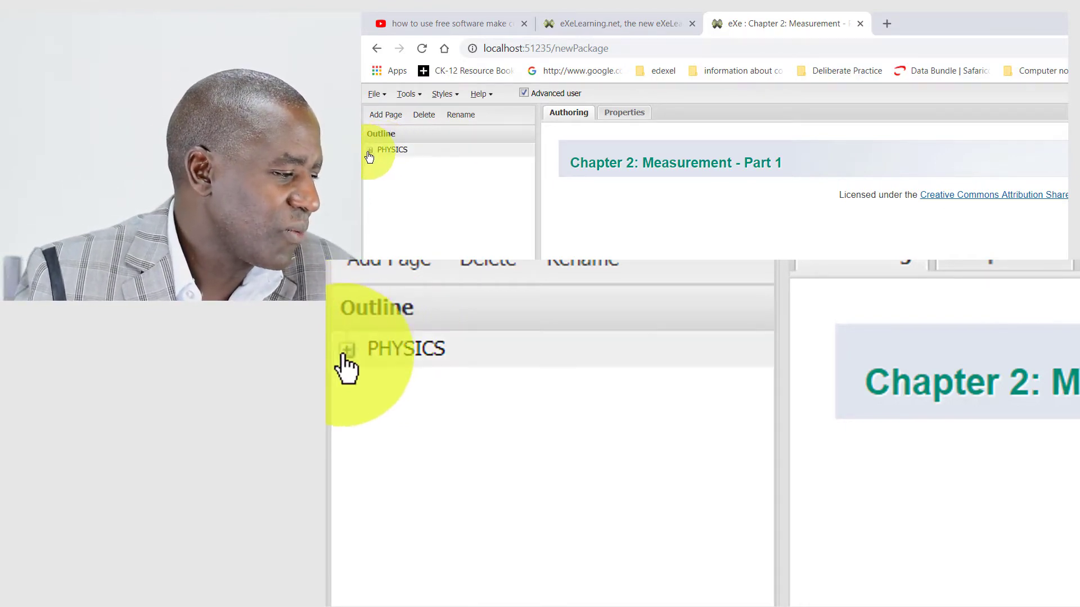
click(370, 151)
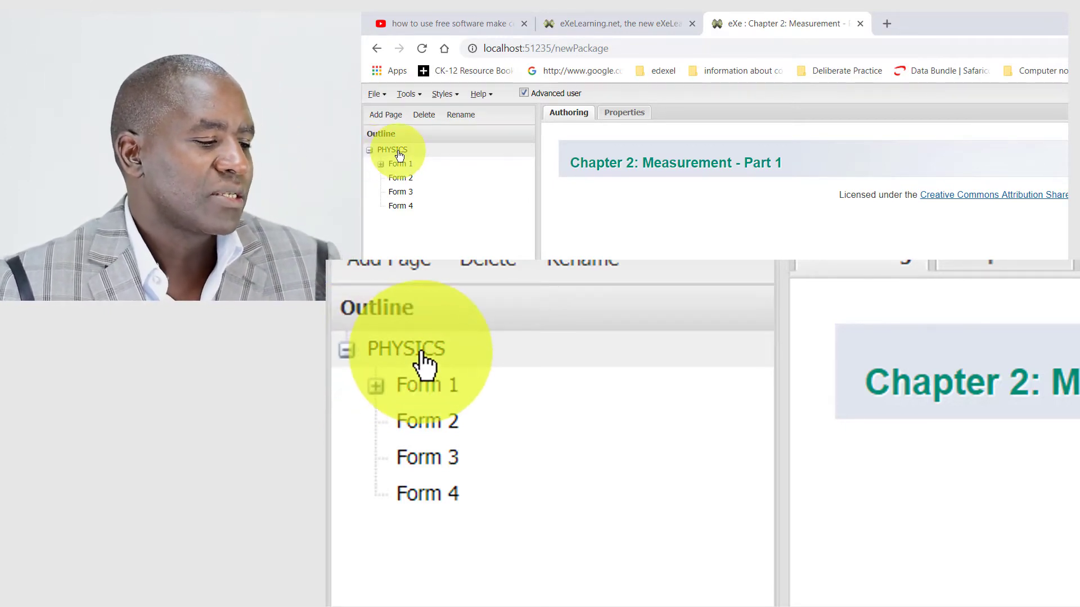
click(398, 152)
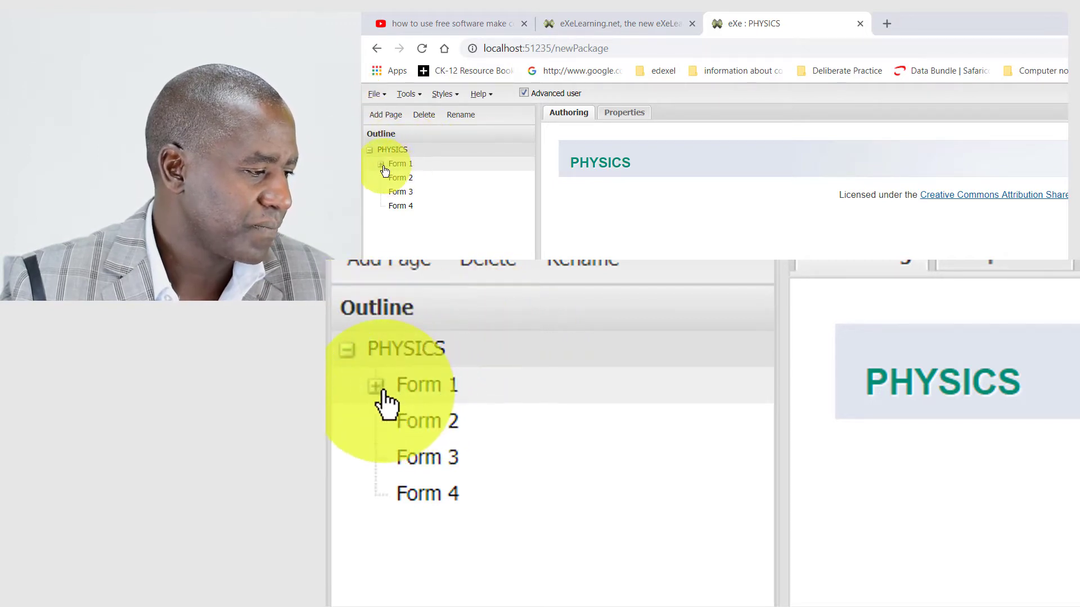
click(382, 164)
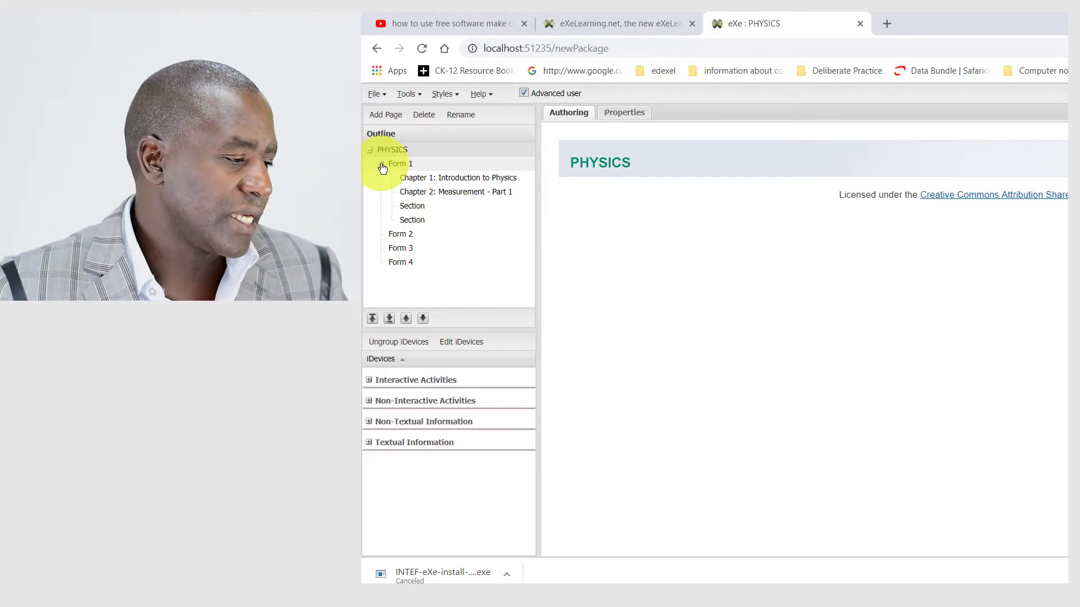
click(456, 179)
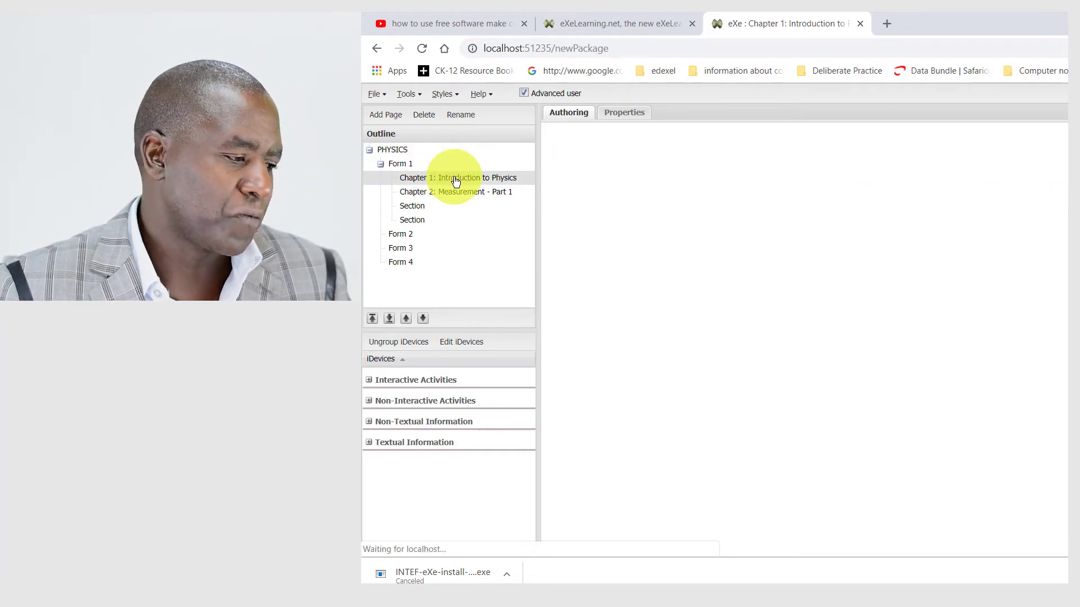
Add three child pages directly under "Chapter 2: Measurement - Part 1", and collapse and re-expand that chapter's branch
click(458, 193)
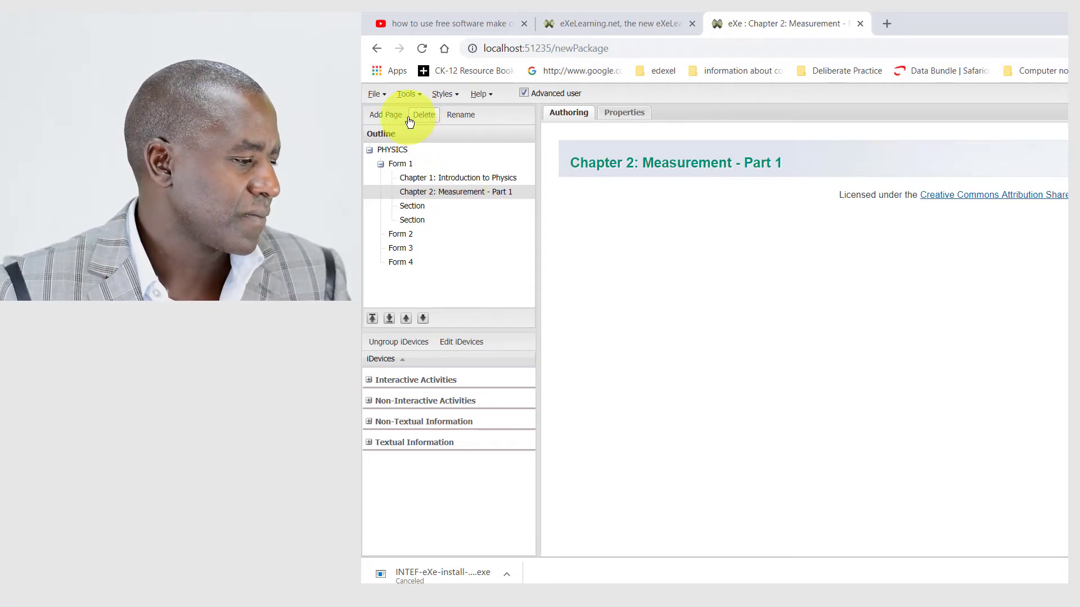
click(386, 116)
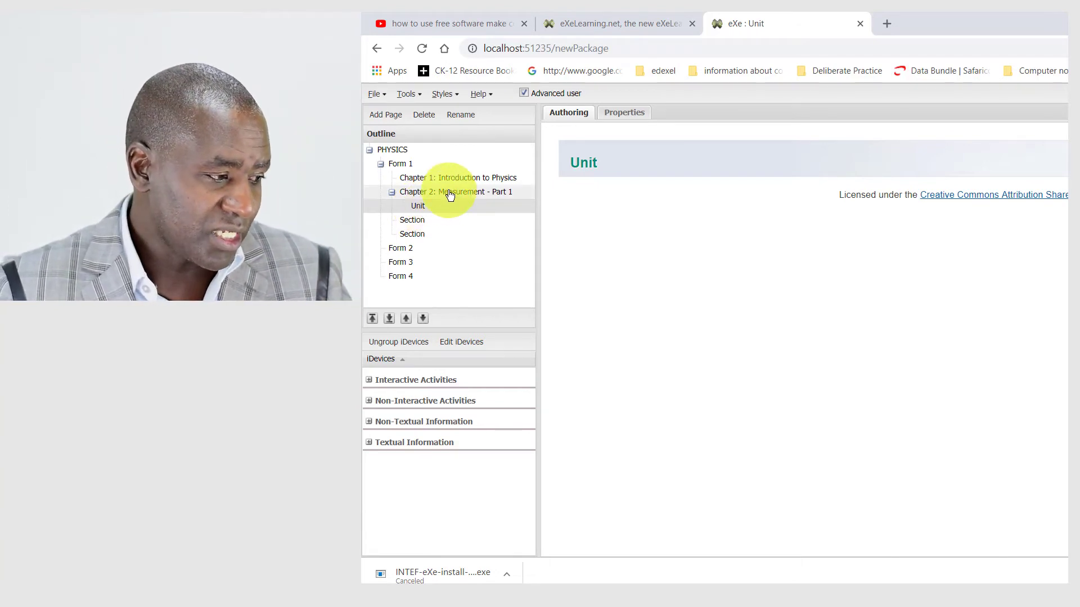
click(445, 193)
click(386, 116)
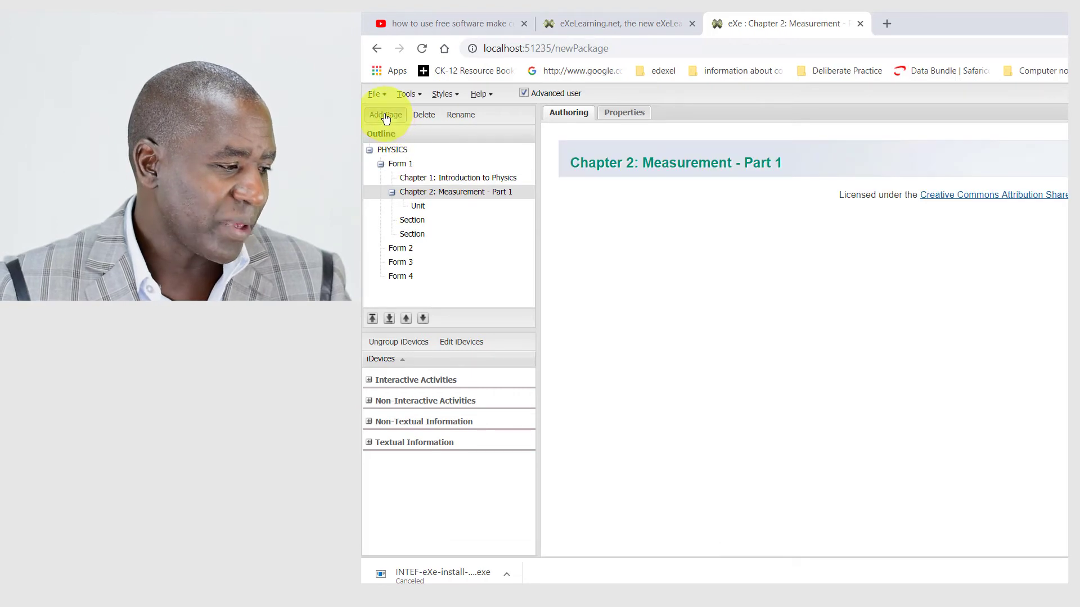
click(422, 194)
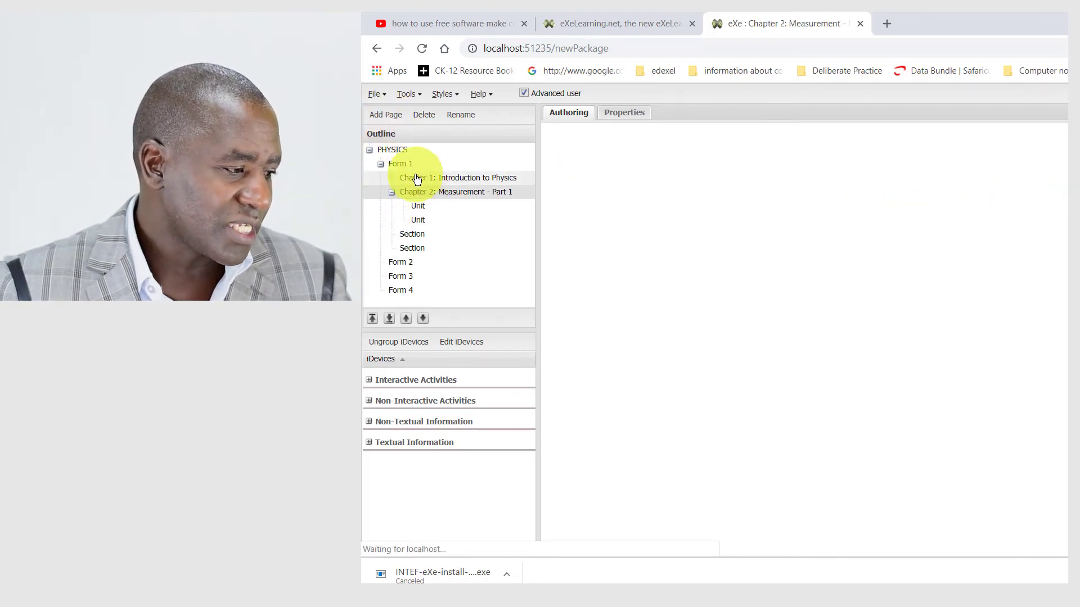
click(385, 118)
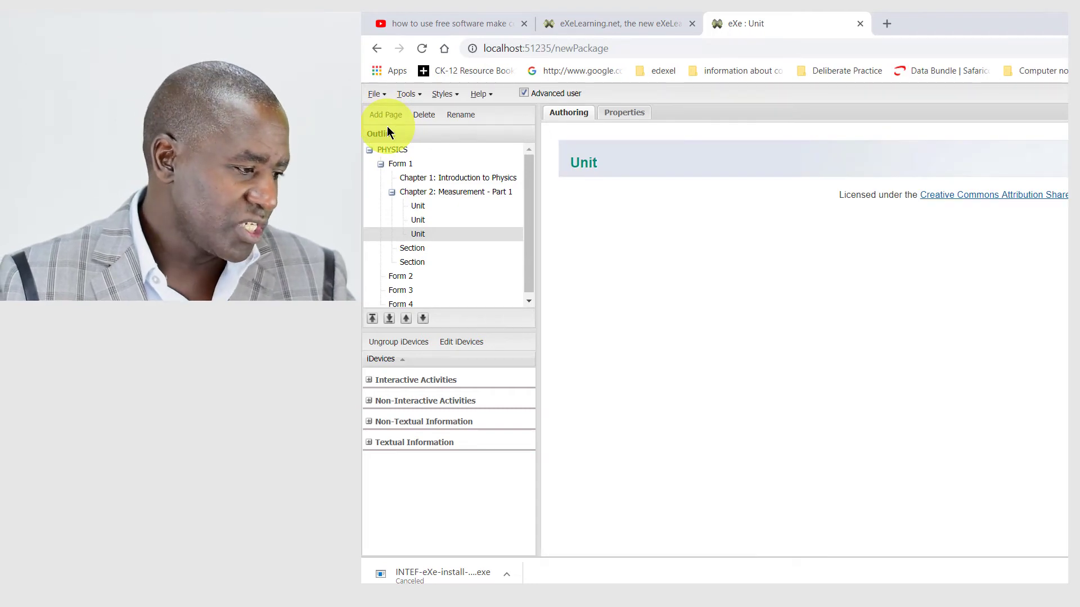
click(392, 193)
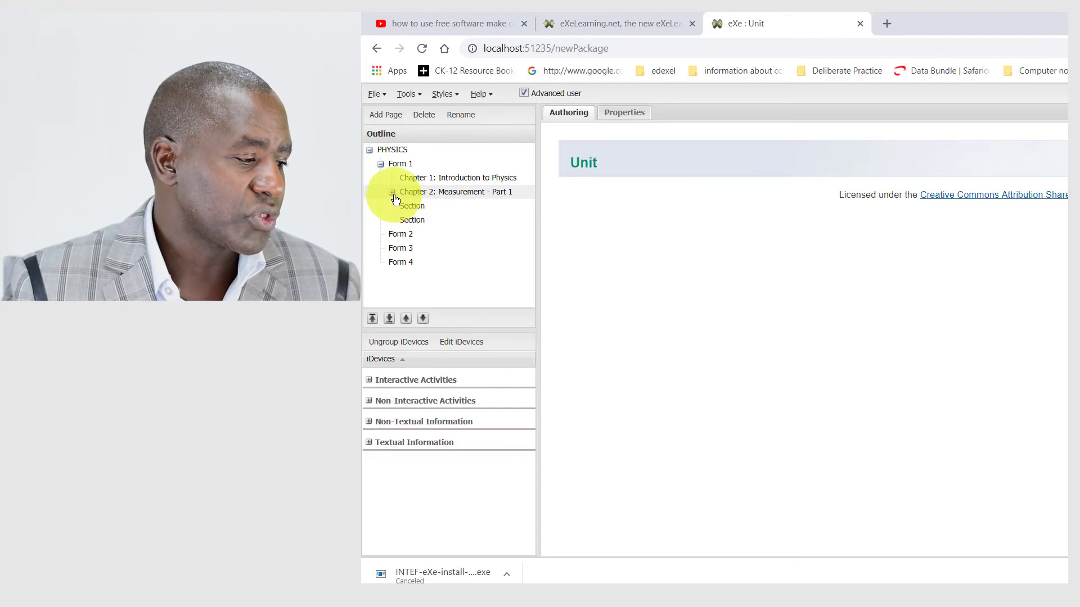
click(393, 194)
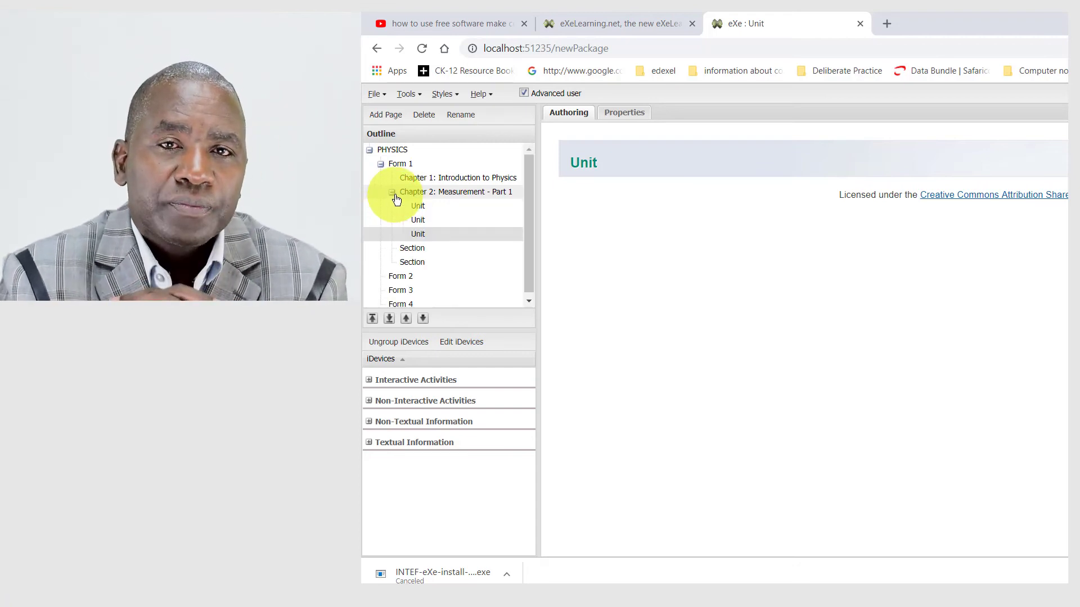